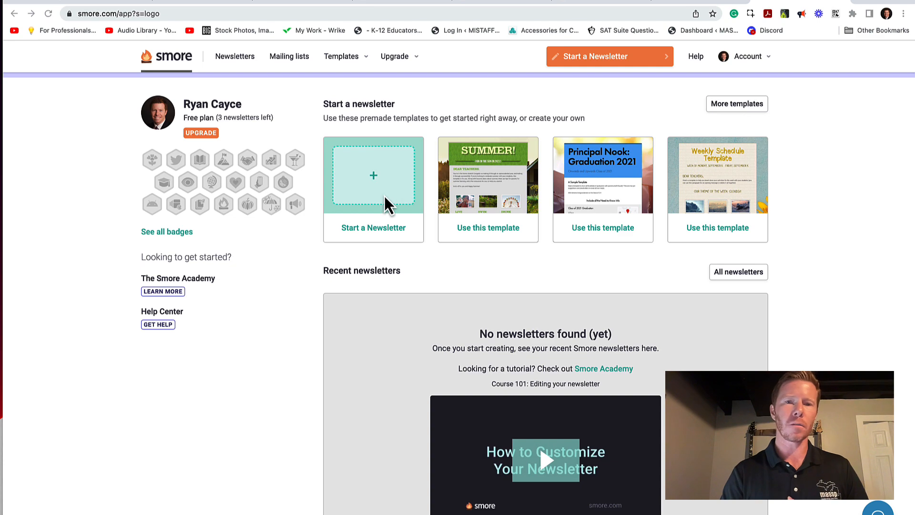
Start a new newsletter from the Weekly Update template
left_click(371, 190)
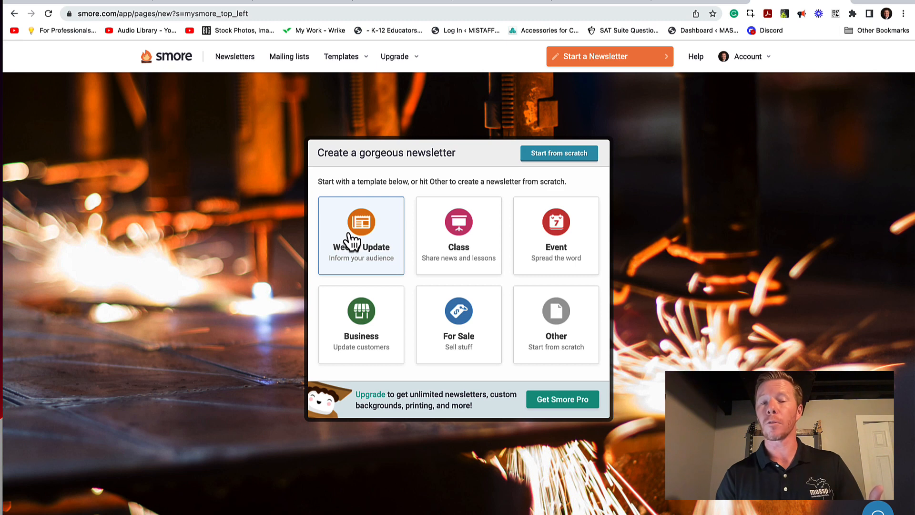
left_click(363, 261)
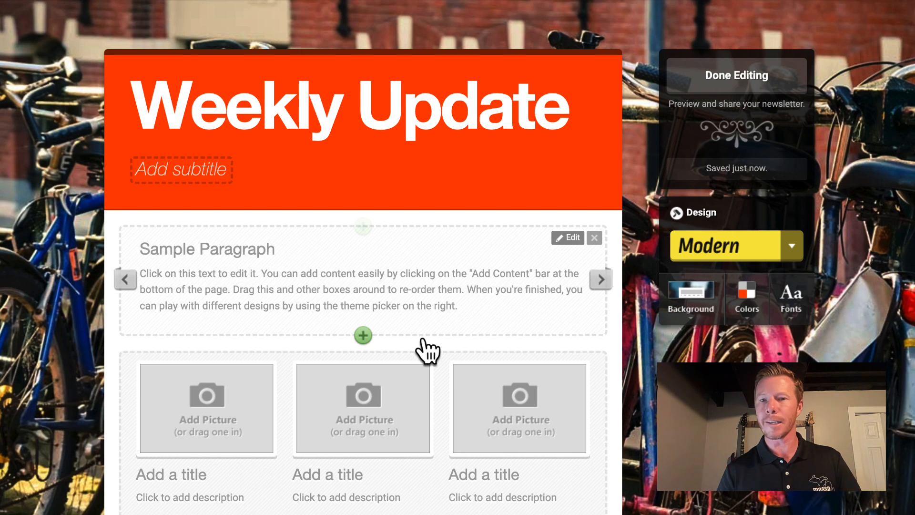
Set the newsletter's title to "The Warrior Weekly" and its subtitle to "for all things Warrior Pride related!"
scroll(422, 339, "down", 1)
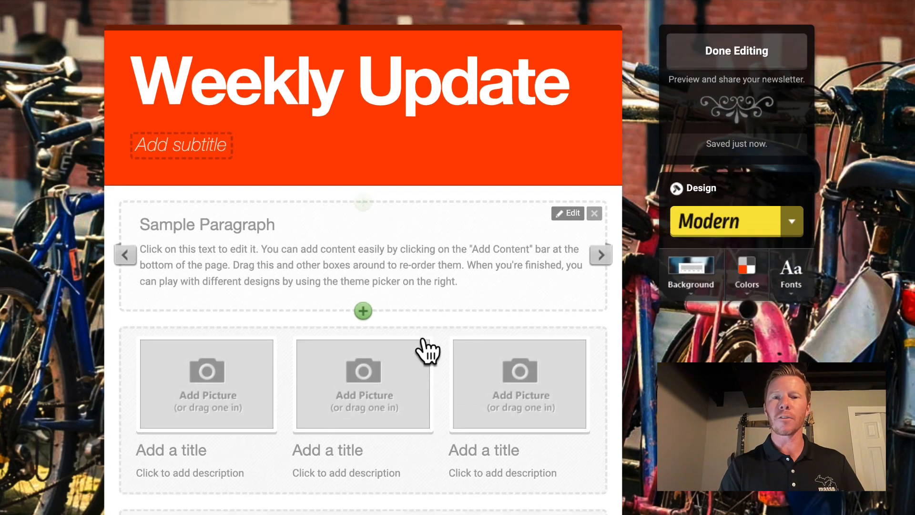
left_click(395, 93)
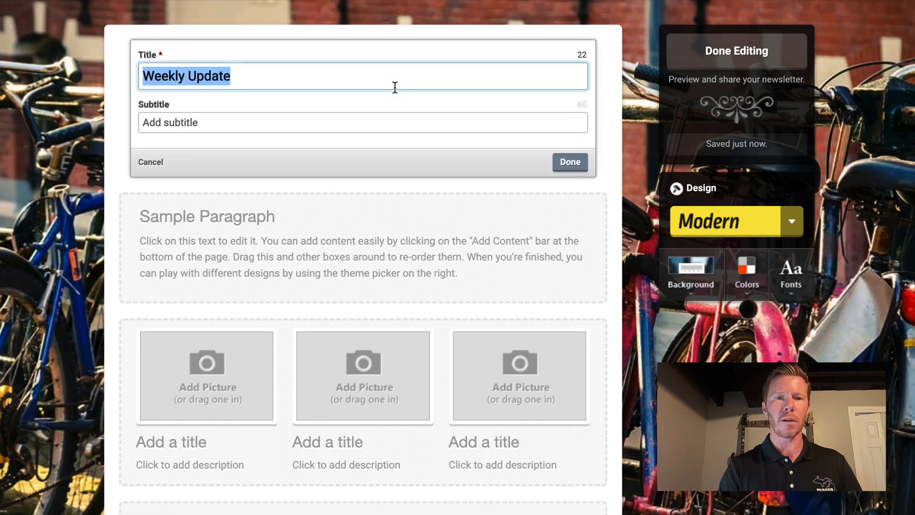
type("The We")
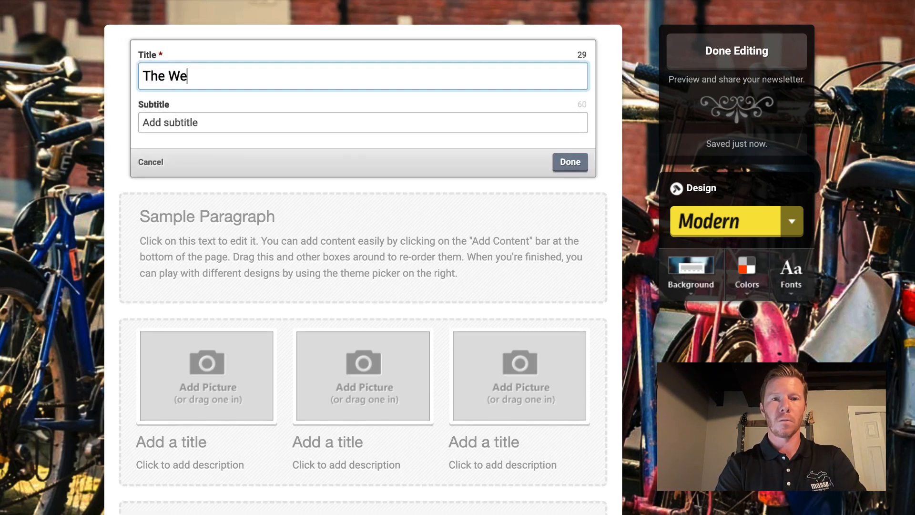
key("BackSpace")
type("arrior Weekly")
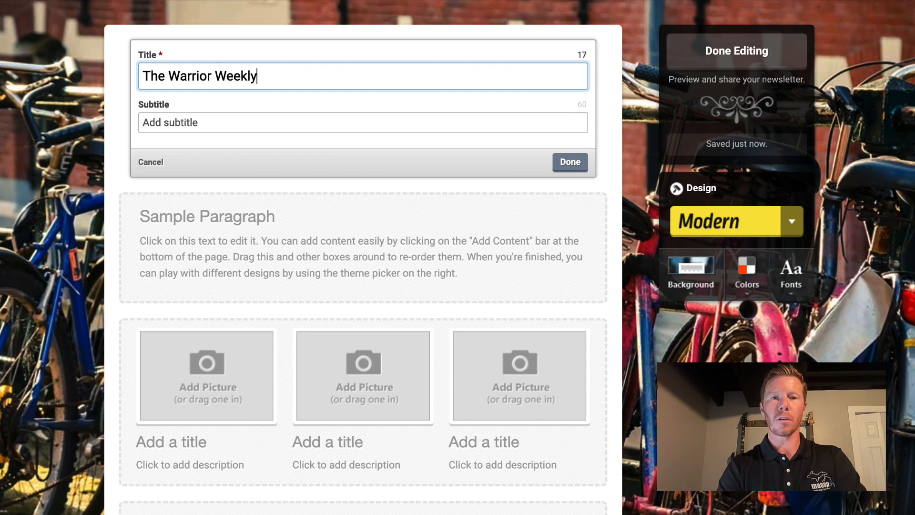
left_click(343, 124)
type("for all thi")
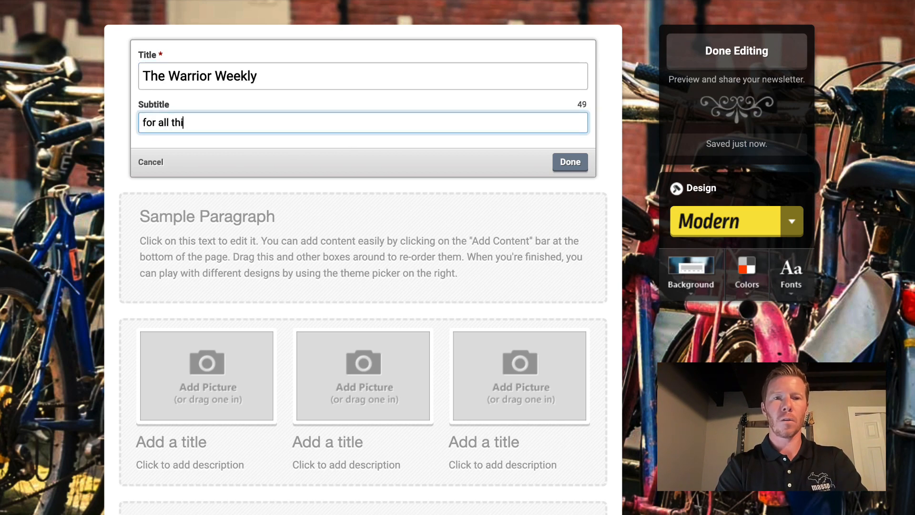
type("ngs Warrior")
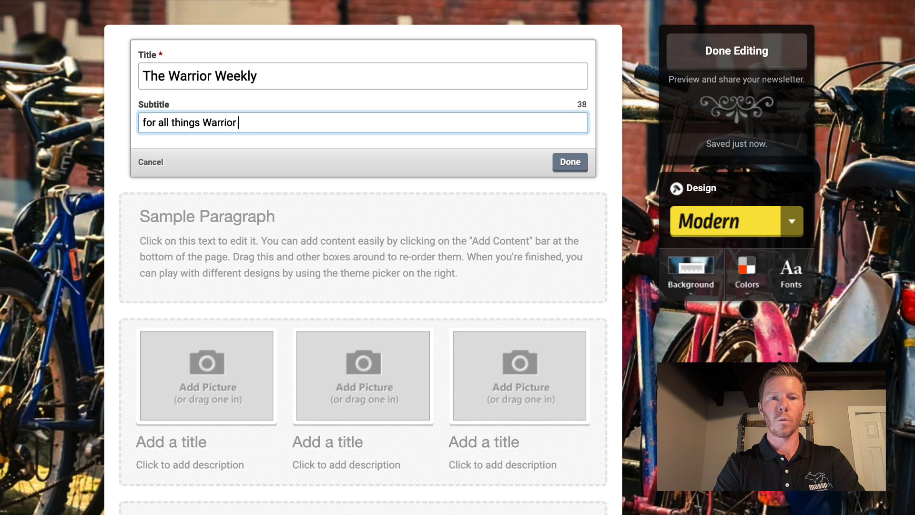
type(" Pride related!")
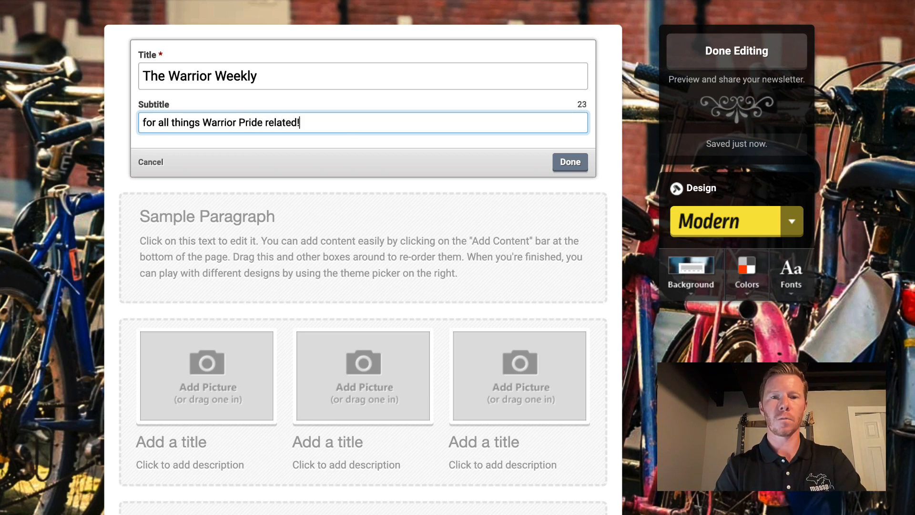
left_click(570, 162)
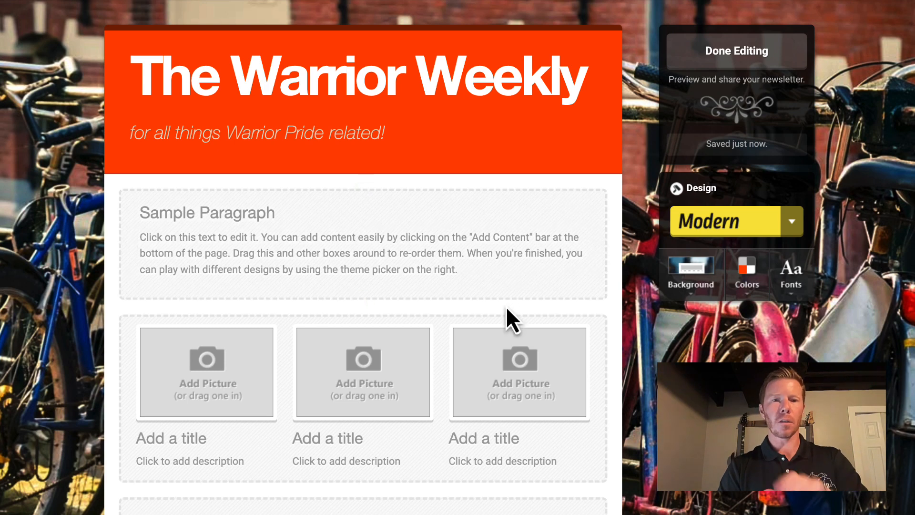
Replace the Sample Paragraph's title with a "Welcome from" line naming the sender and its text with "Please read the announcements below!"
scroll(506, 309, "down", 3)
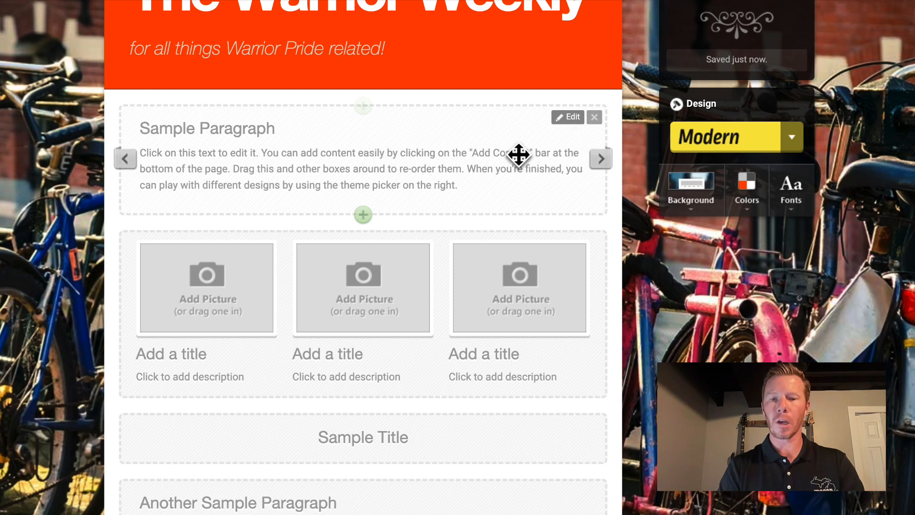
left_click(568, 119)
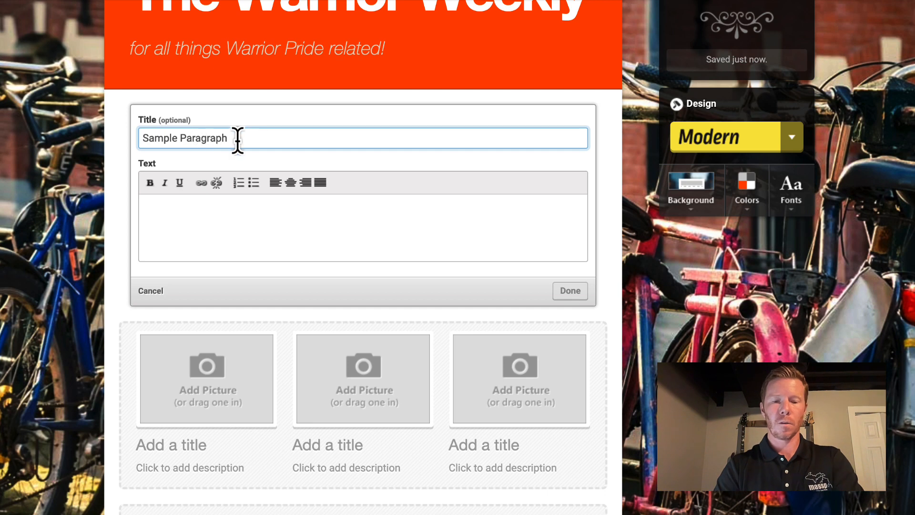
key("ctrl+a")
type("Welcome from Mr. Cayce")
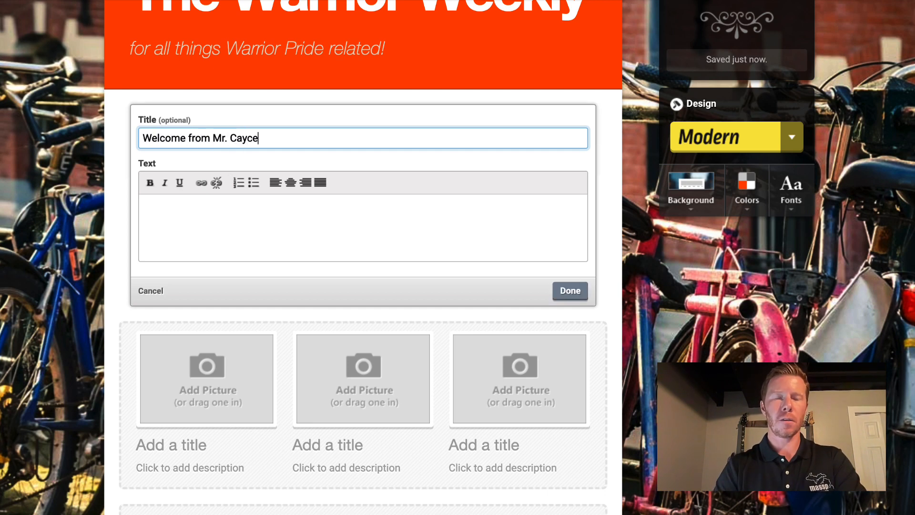
left_click(217, 216)
type("Please read the ")
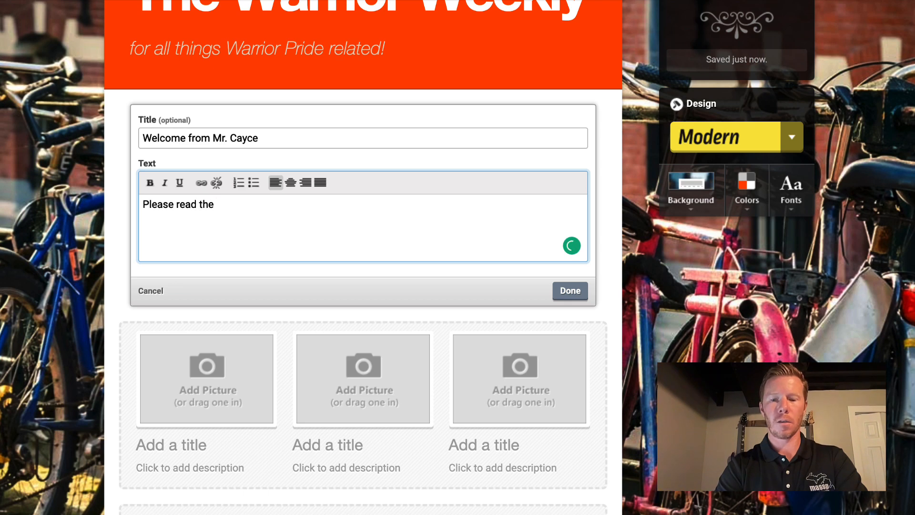
type("announcemen")
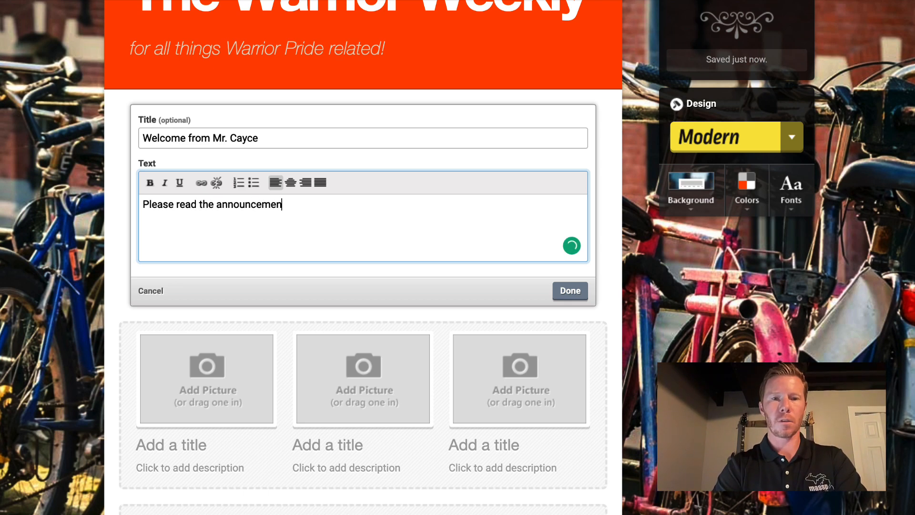
type("ts below!")
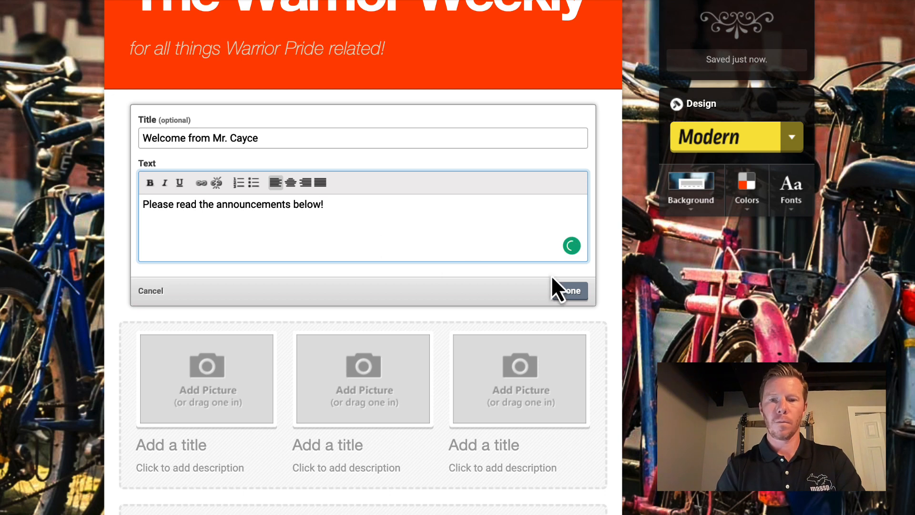
left_click(567, 290)
Delete the three-picture block and move Another Sample Paragraph above the Sample Title block
scroll(415, 300, "down", 2)
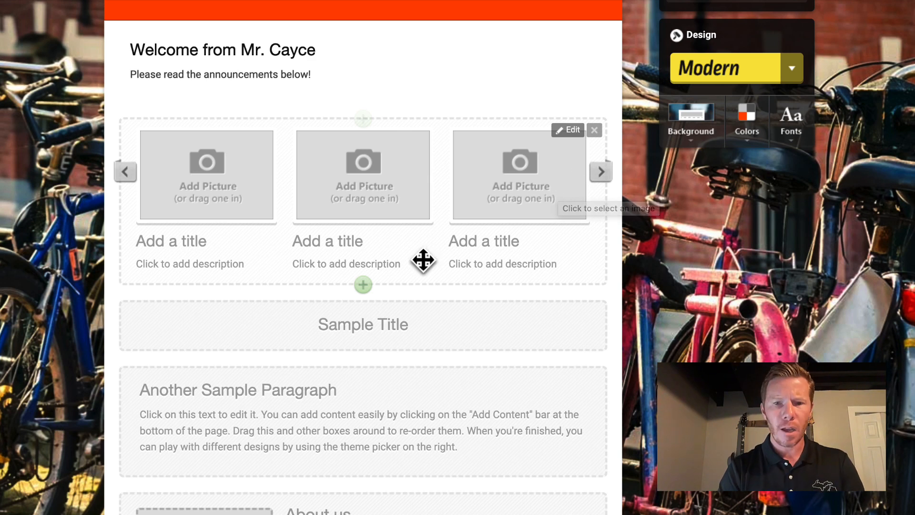
left_click(582, 136)
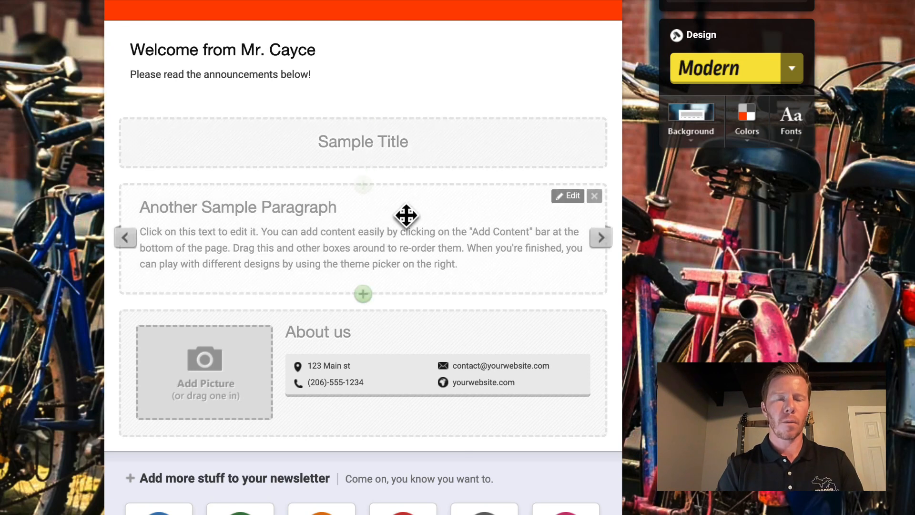
left_click_drag(408, 210, 392, 118)
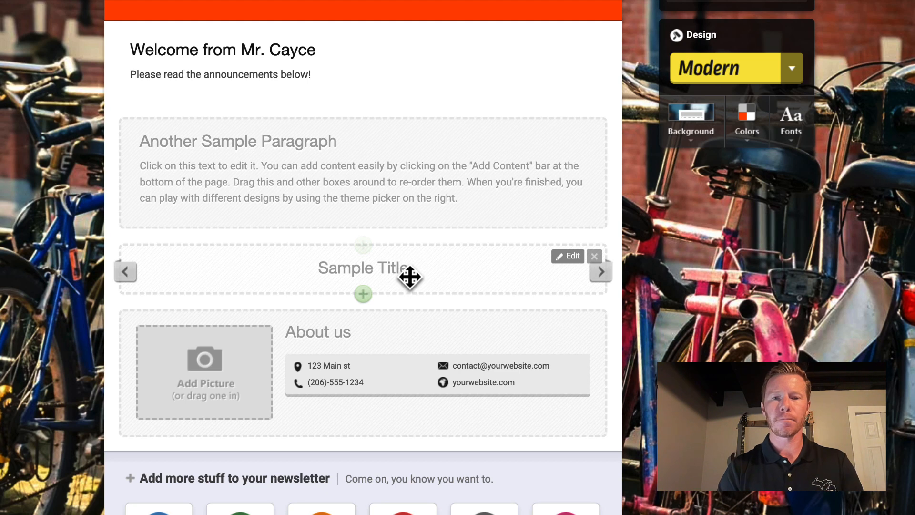
Add an event block to the newsletter and name it "Coffee with" followed by the host's surname
scroll(409, 261, "down", 3)
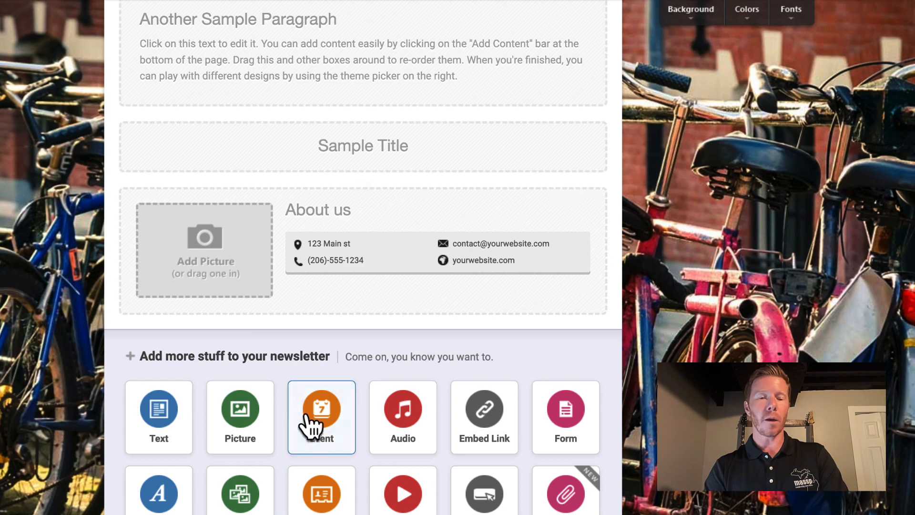
scroll(357, 410, "down", 2)
scroll(376, 352, "down", 3)
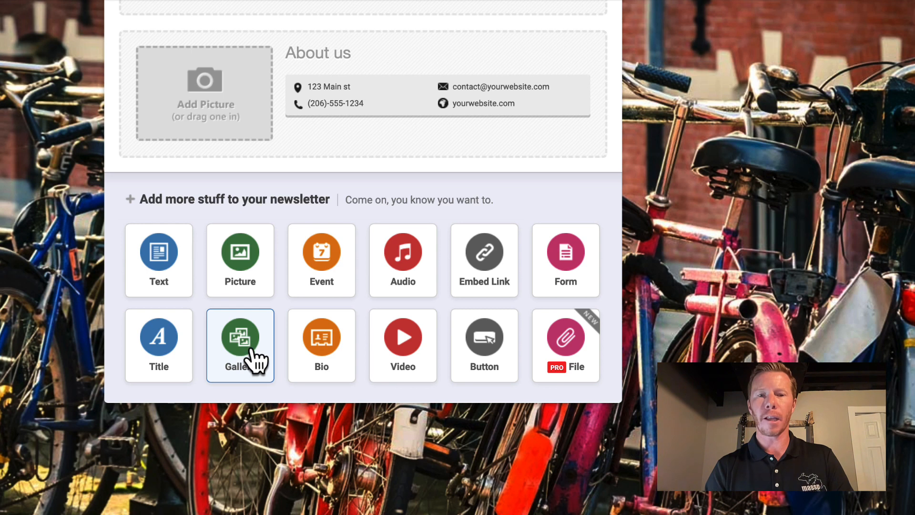
scroll(240, 369, "up", 1)
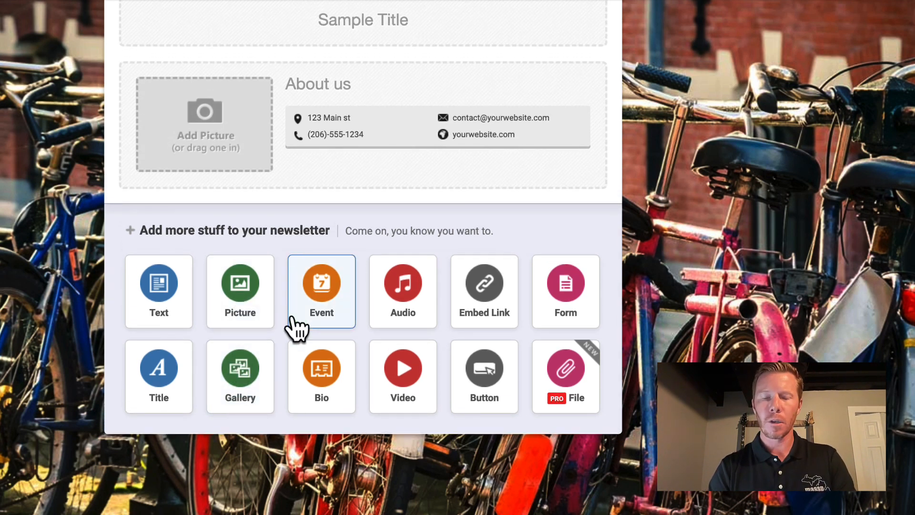
left_click(324, 299)
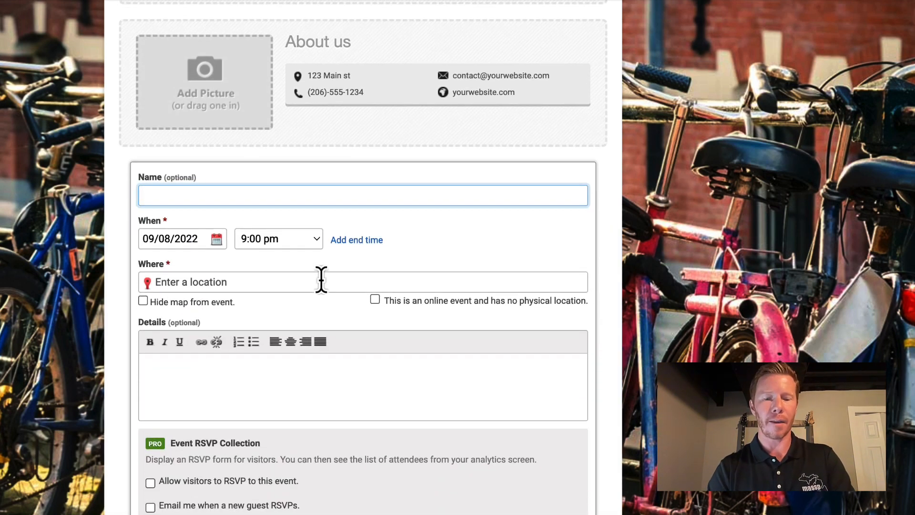
type("Coffee w")
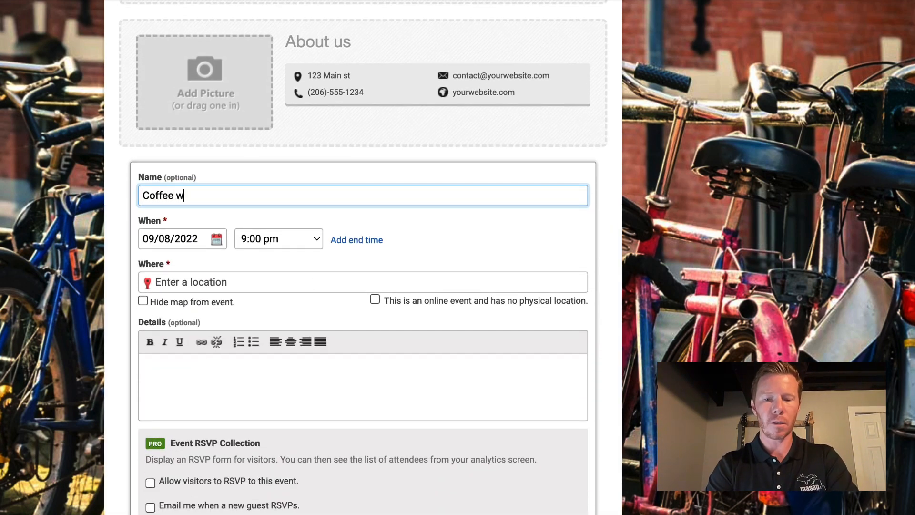
type("ith Cayce")
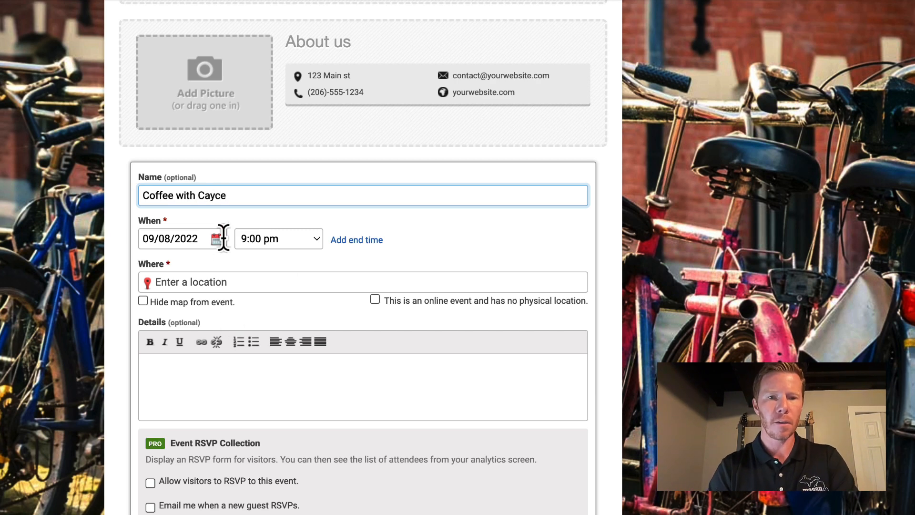
Set the event's location to the venue's suggested street address in Lansing, MI, and save the event
left_click(222, 277)
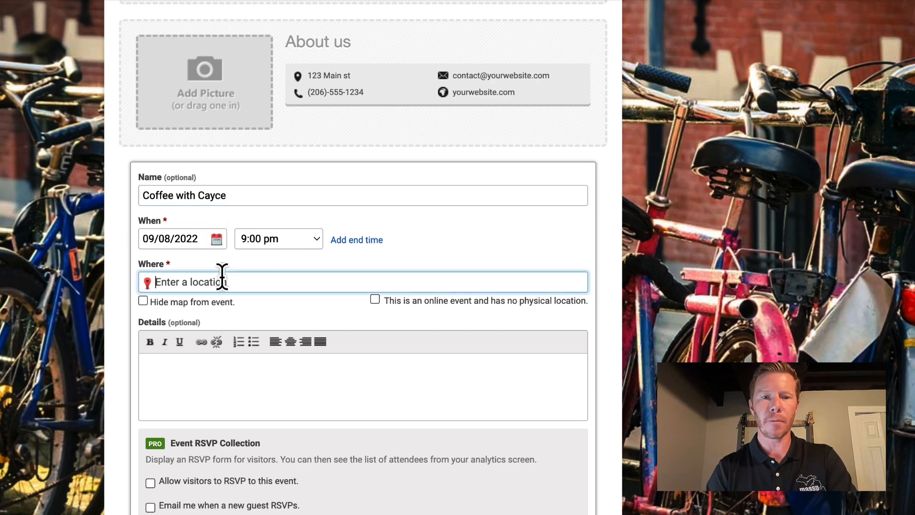
type("1001 center")
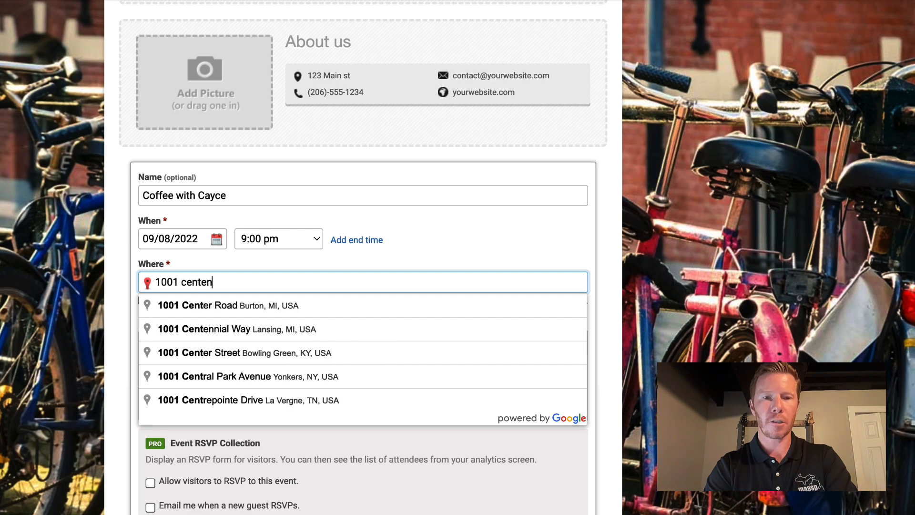
left_click(236, 312)
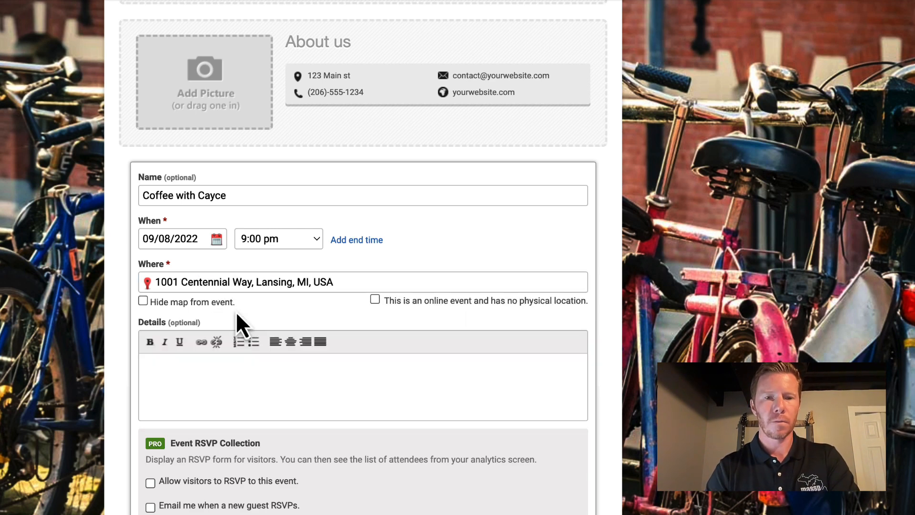
scroll(279, 394, "down", 1)
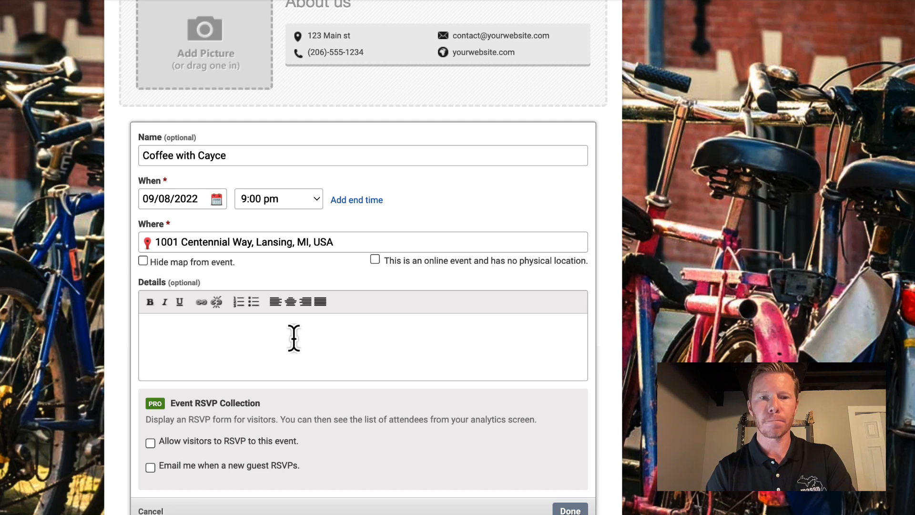
scroll(293, 338, "down", 3)
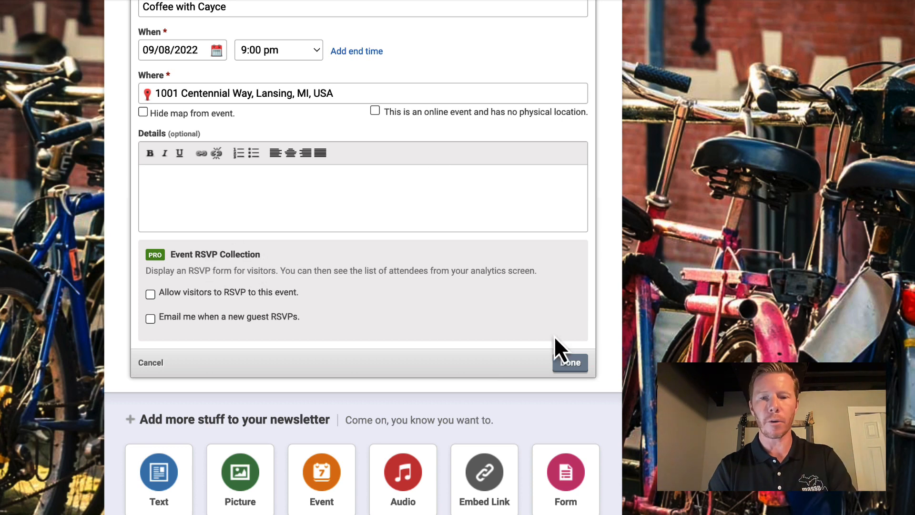
left_click(571, 367)
Move the coffee event block between the Sample Title and About us blocks
scroll(477, 336, "up", 3)
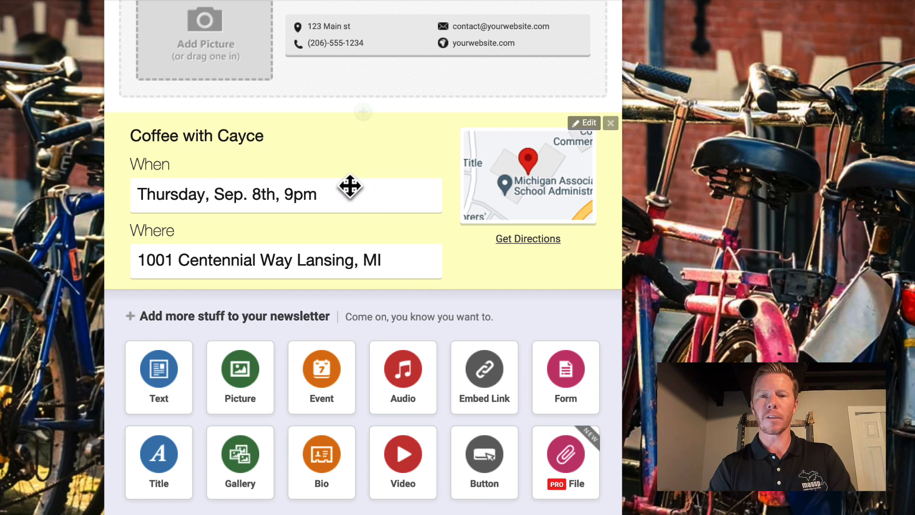
scroll(296, 163, "up", 4)
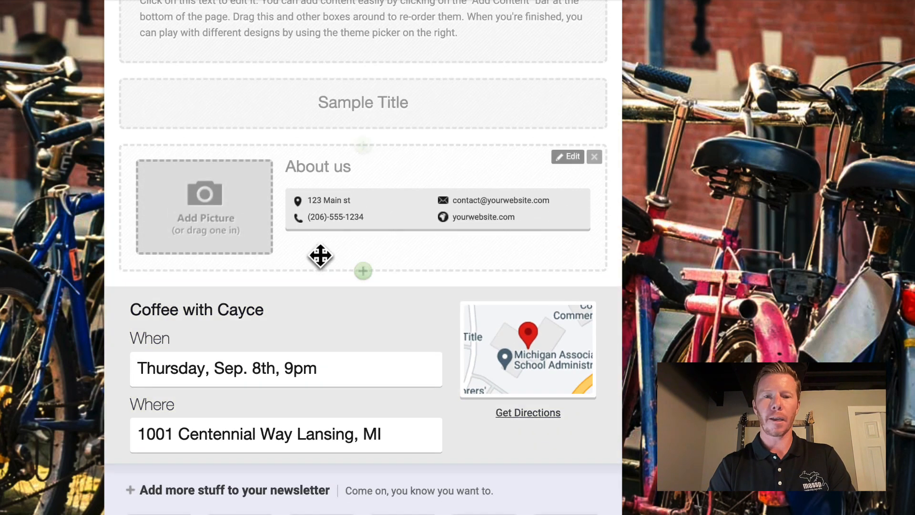
left_click_drag(328, 308, 323, 138)
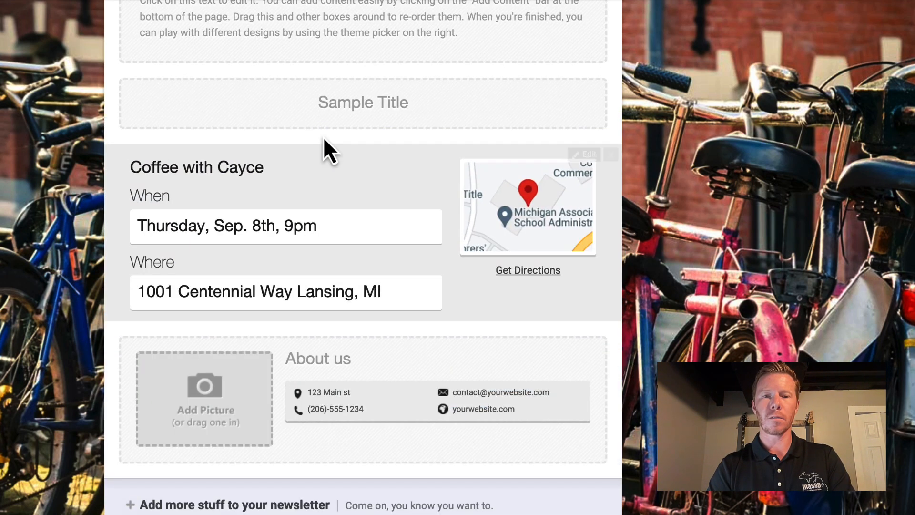
scroll(376, 307, "down", 5)
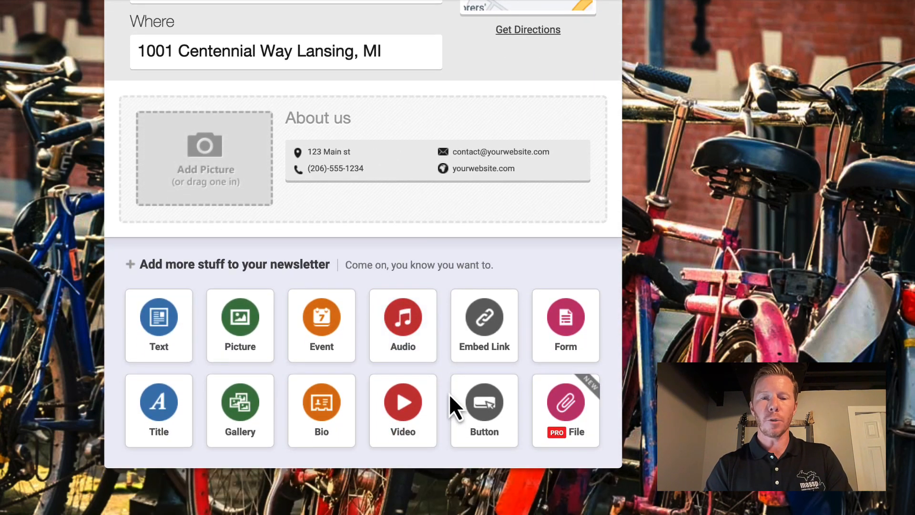
left_click(400, 431)
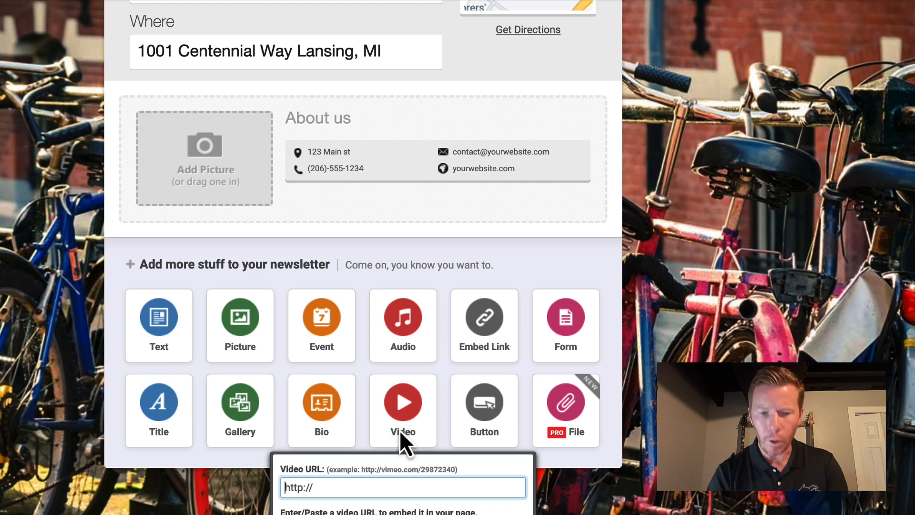
left_click(478, 260)
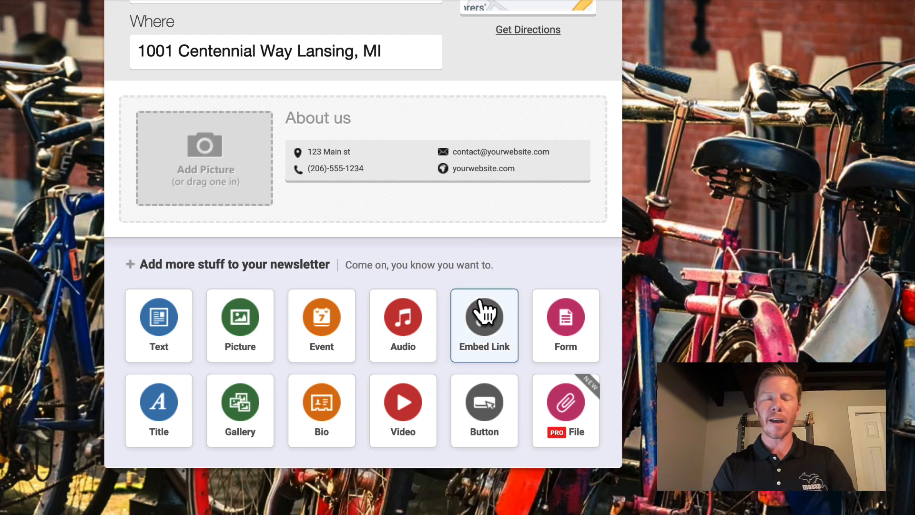
left_click(403, 336)
left_click(507, 273)
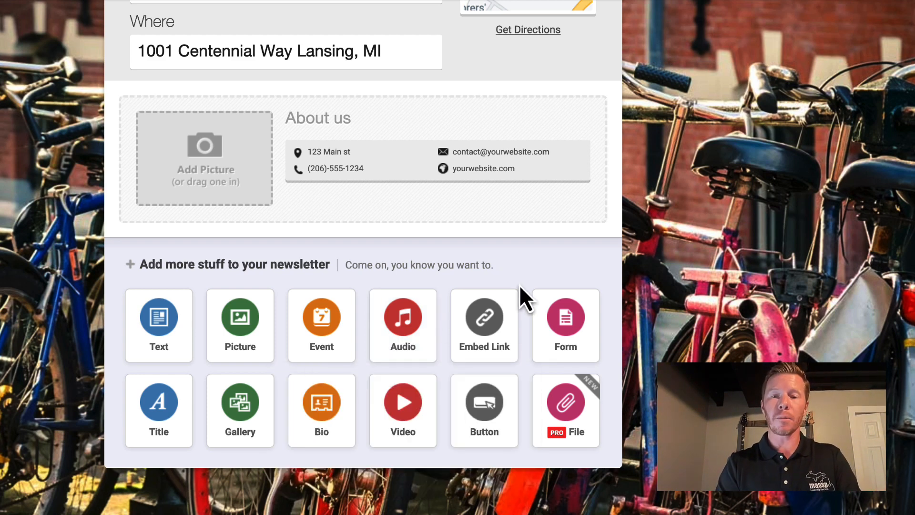
left_click(482, 428)
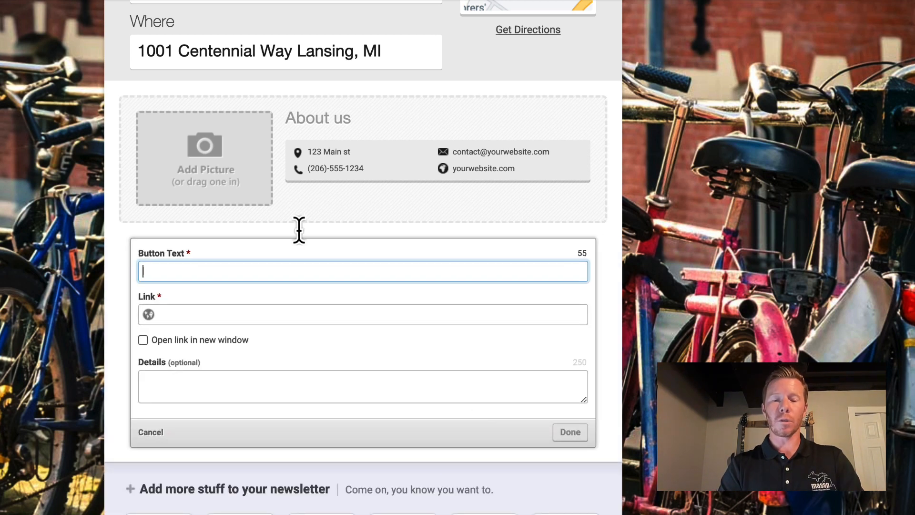
type("Click Here")
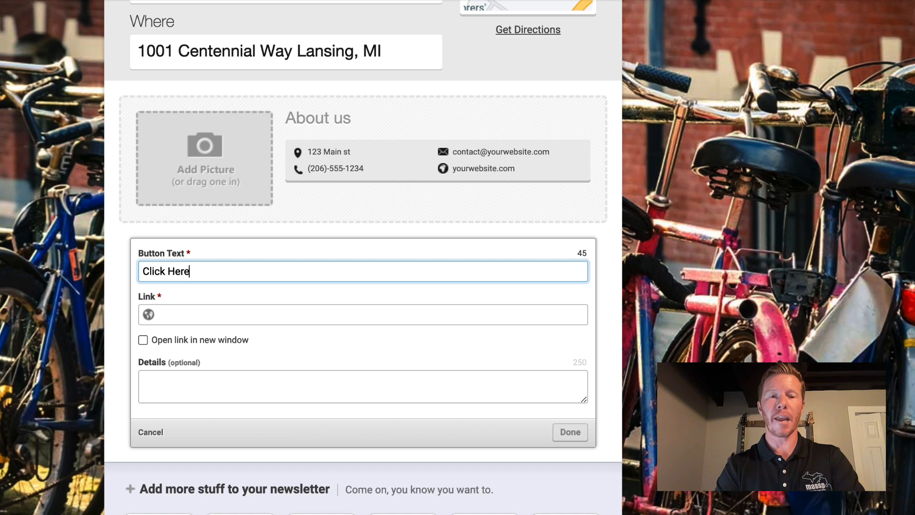
left_click(208, 314)
type("w")
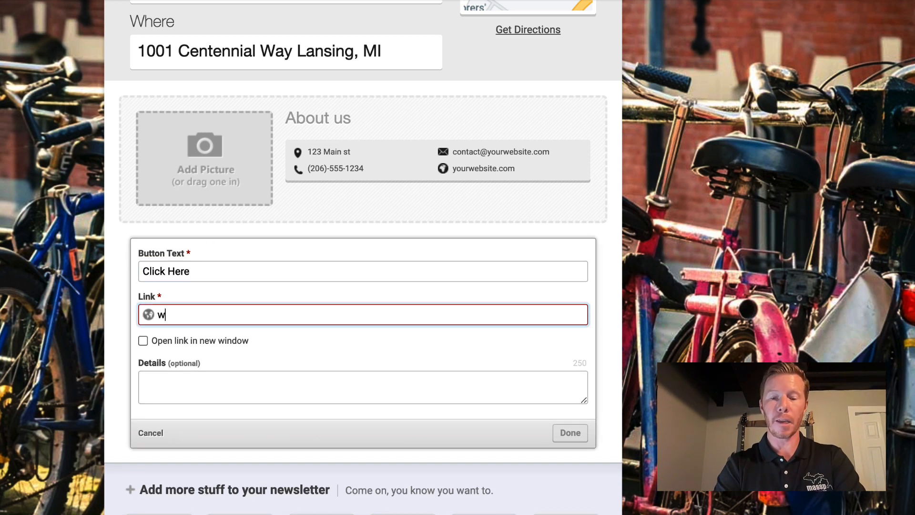
type("ww.massp.com")
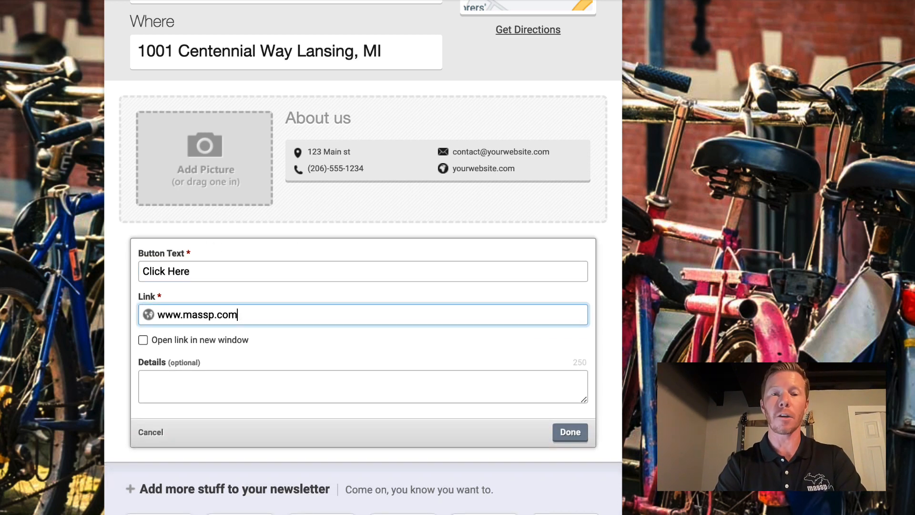
left_click(573, 434)
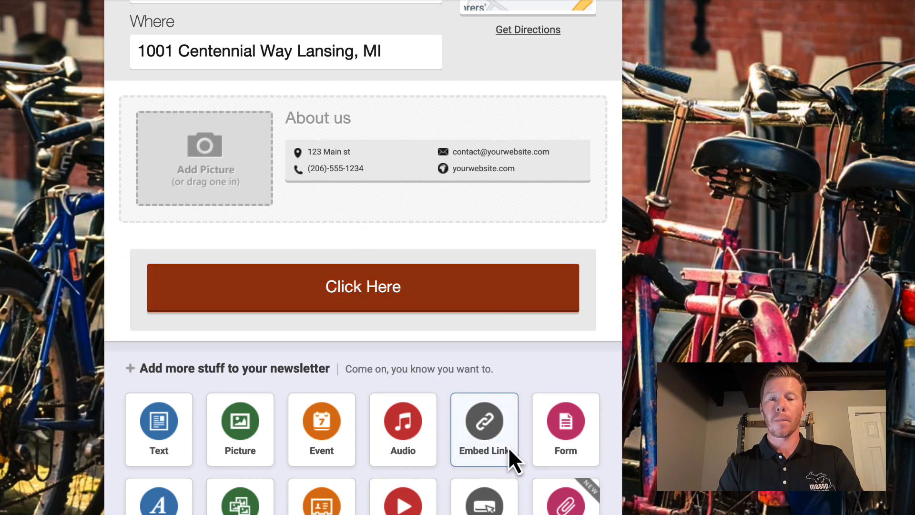
left_click(489, 437)
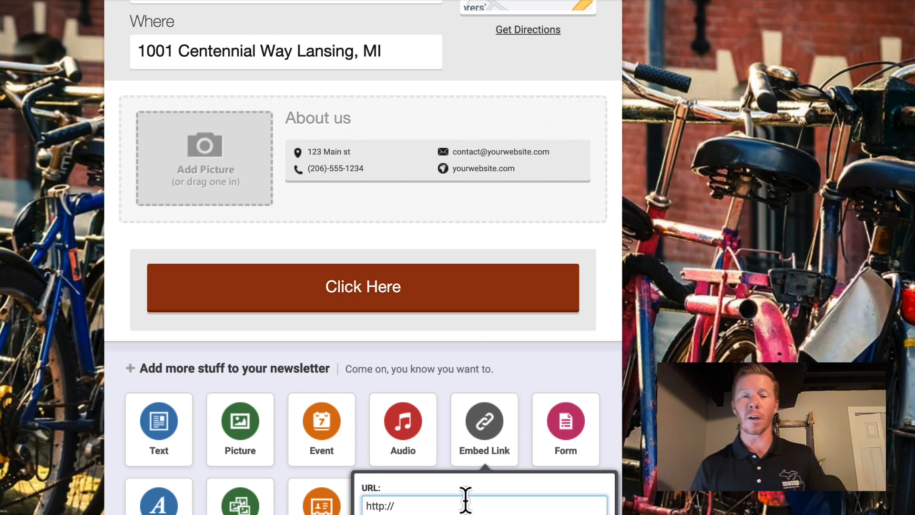
left_click(536, 372)
left_click(569, 431)
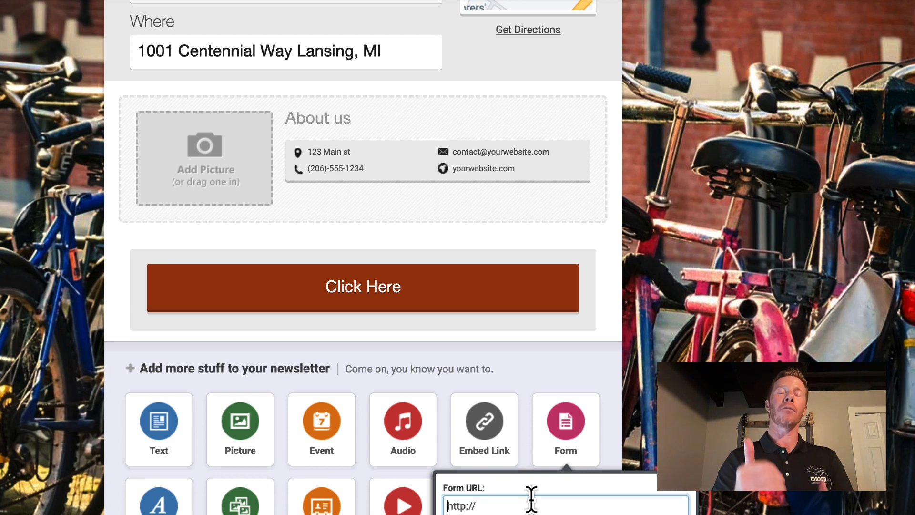
left_click(560, 369)
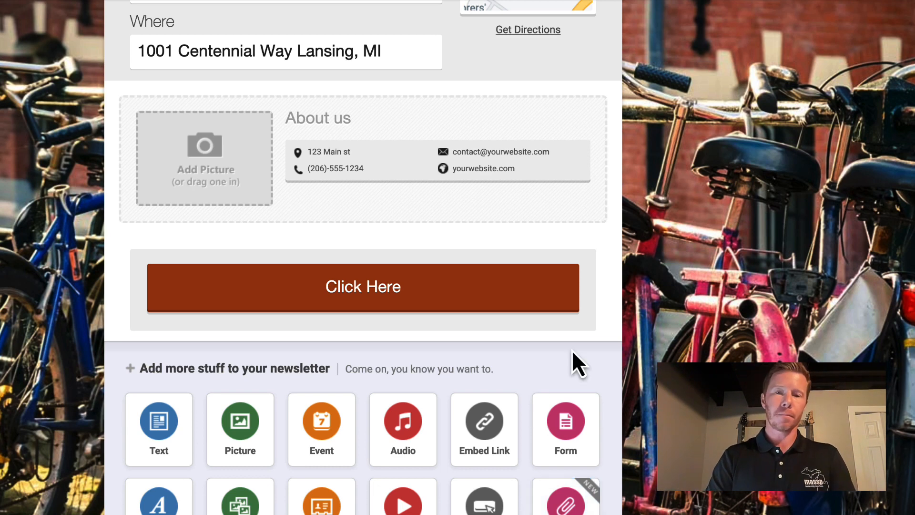
Change the newsletter's design theme to Handwritten and look over the restyled page
scroll(547, 339, "up", 1)
scroll(547, 339, "down", 1)
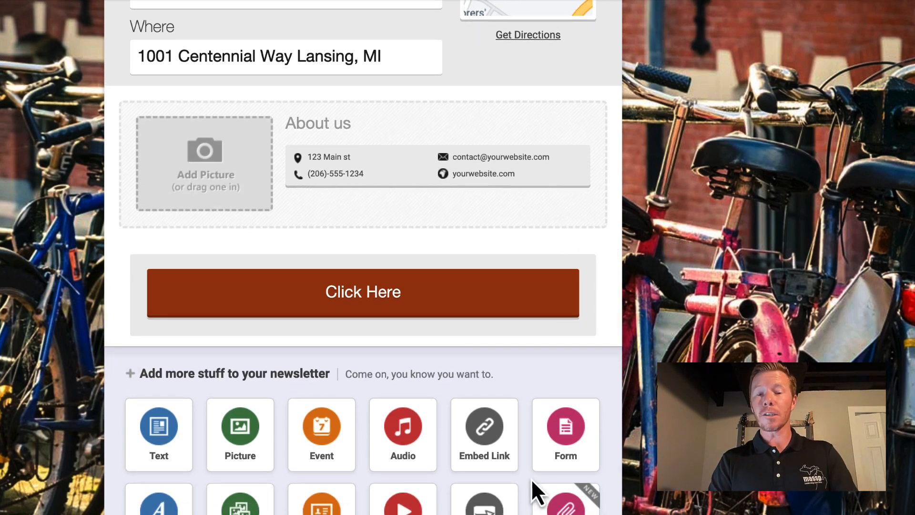
scroll(531, 479, "up", 10)
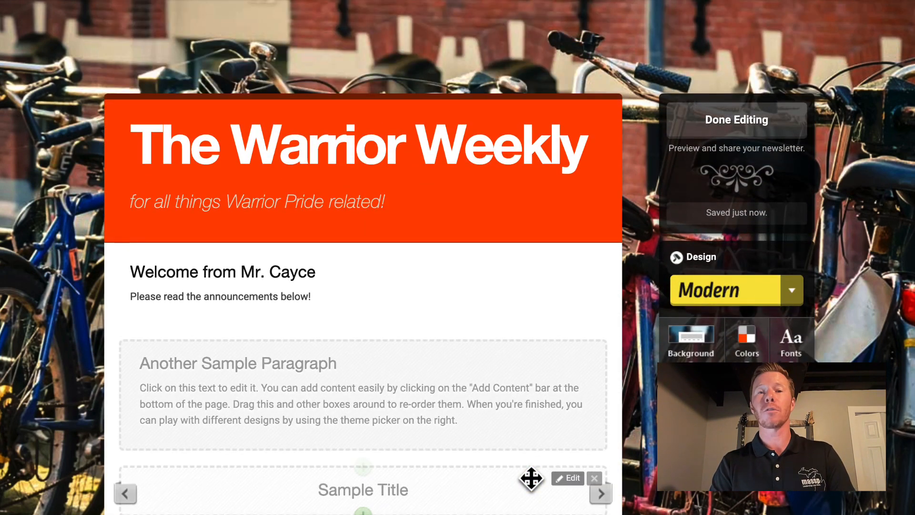
scroll(531, 478, "down", 3)
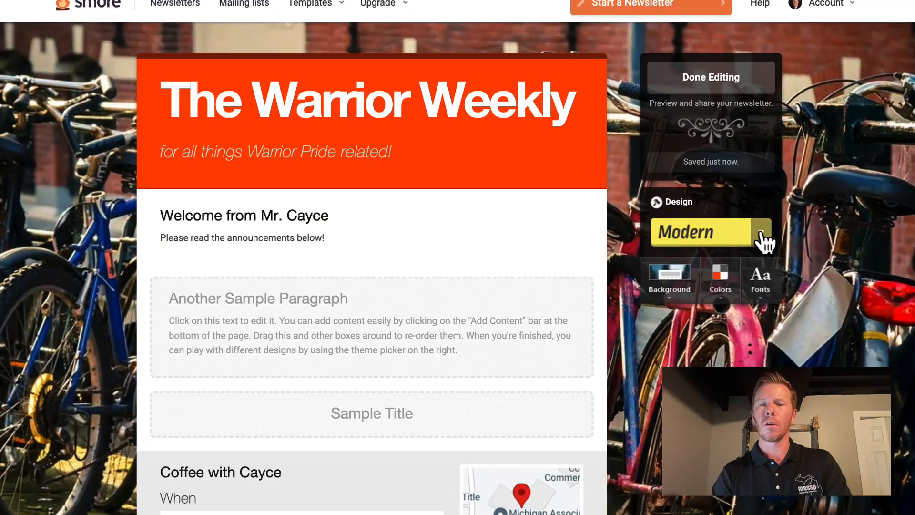
left_click(760, 233)
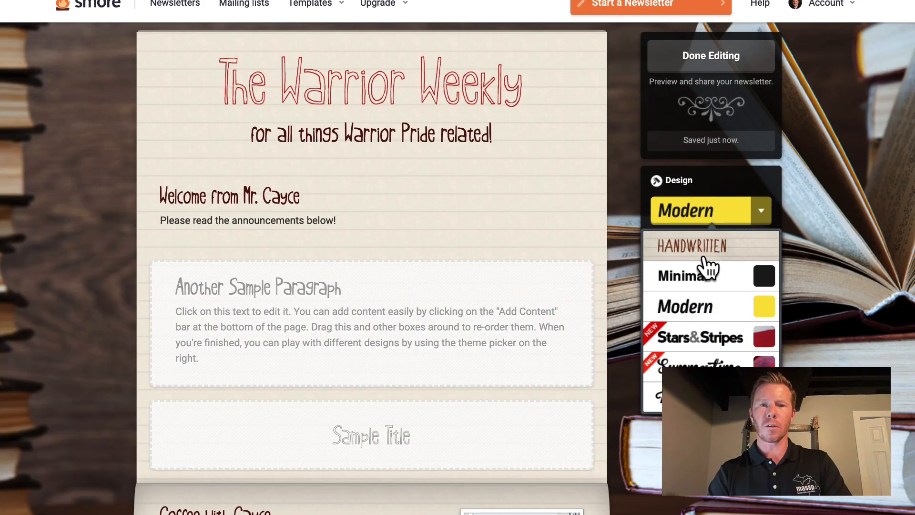
left_click(709, 266)
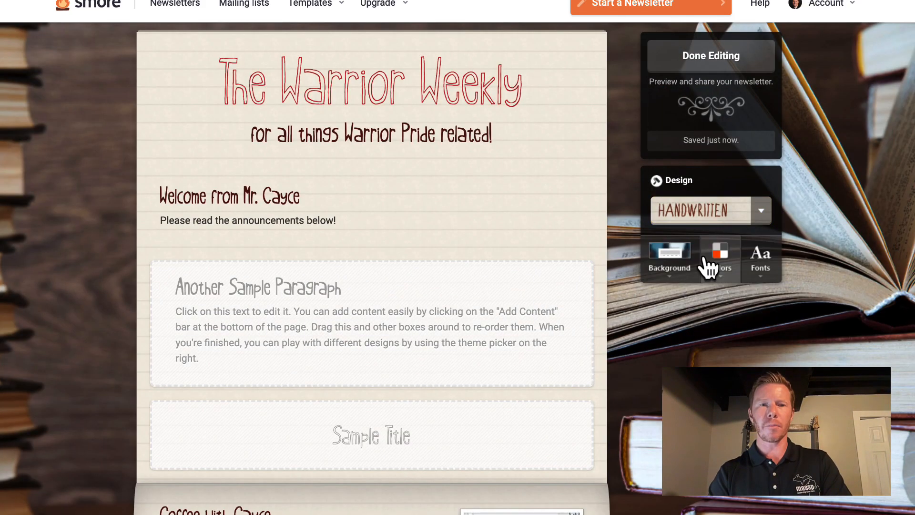
scroll(620, 339, "down", 1)
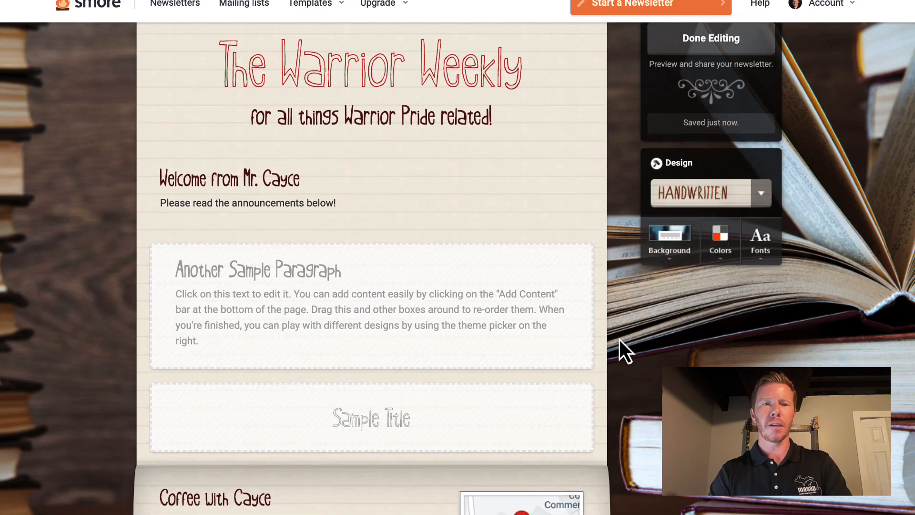
scroll(620, 339, "down", 3)
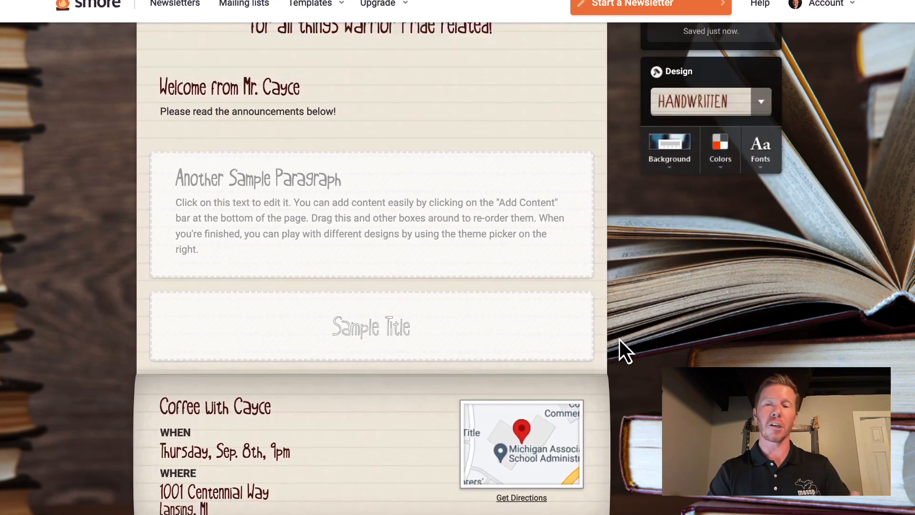
scroll(619, 339, "up", 5)
Look through the available design themes and apply the Minimal theme to the newsletter
left_click(760, 198)
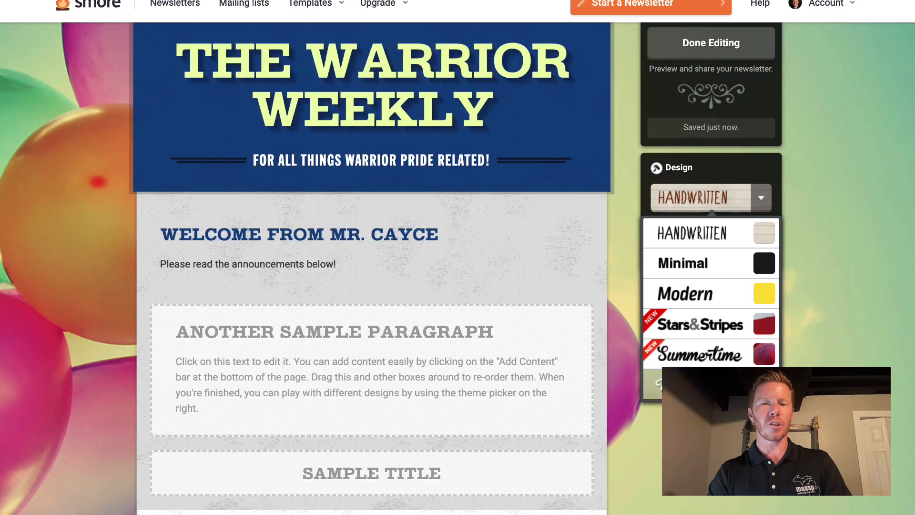
scroll(762, 384, "down", 1)
scroll(763, 383, "up", 1)
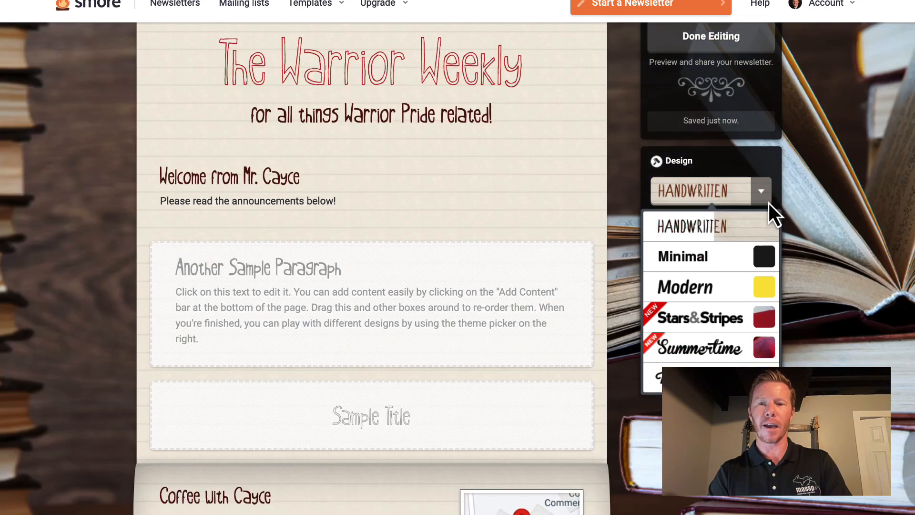
left_click(719, 257)
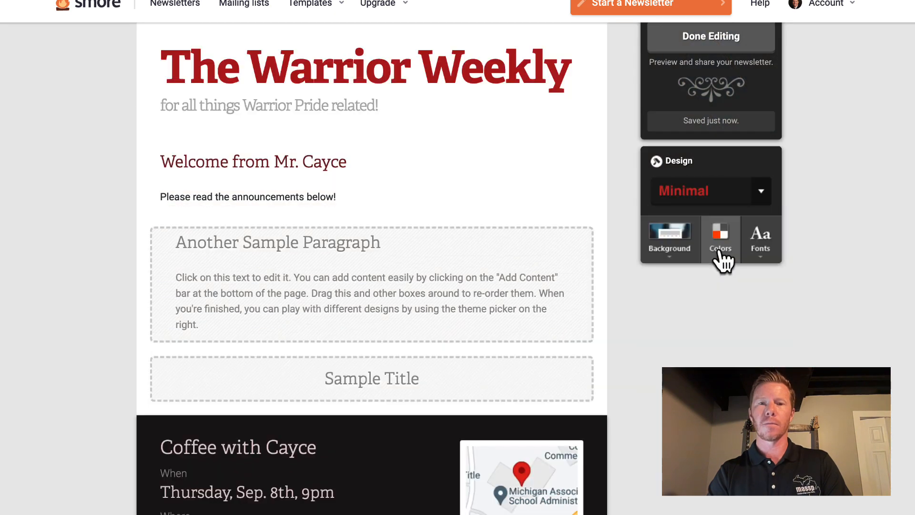
Set the newsletter's background to the light blue pattern from the Minimal backgrounds
left_click(667, 249)
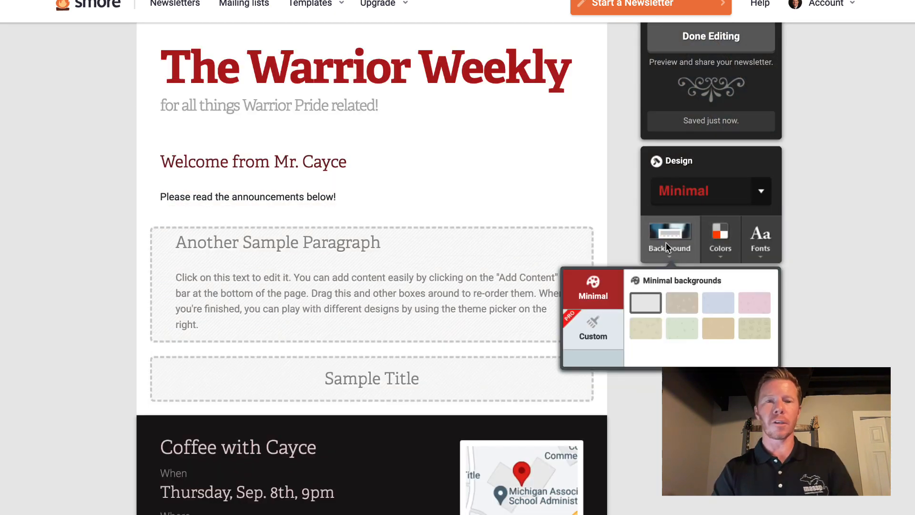
left_click(681, 303)
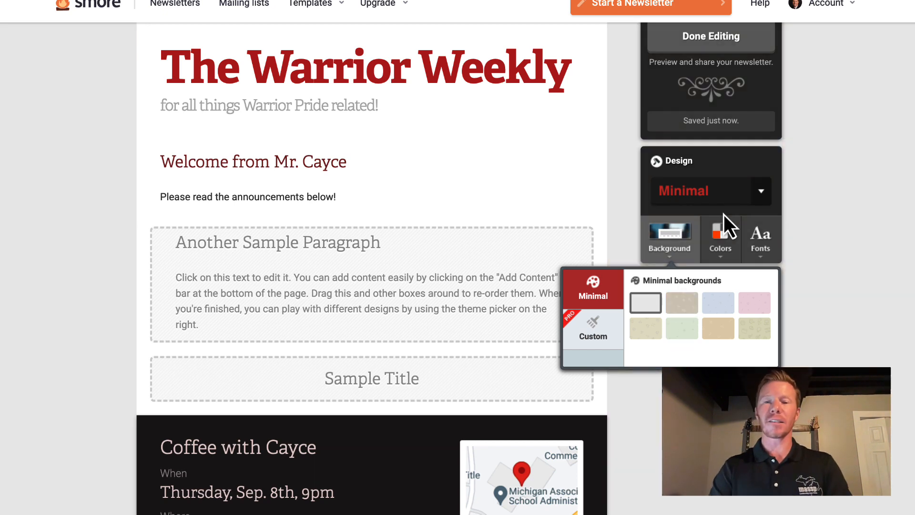
left_click(762, 193)
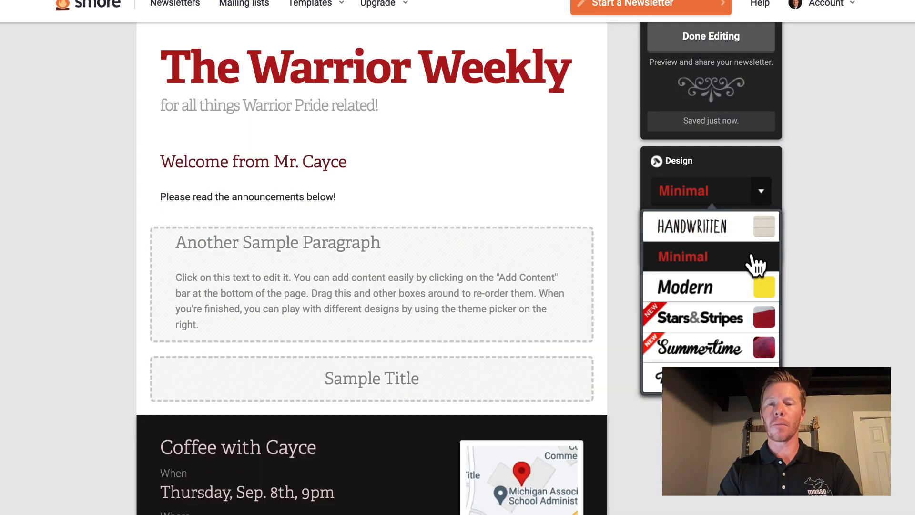
left_click(807, 186)
left_click(676, 250)
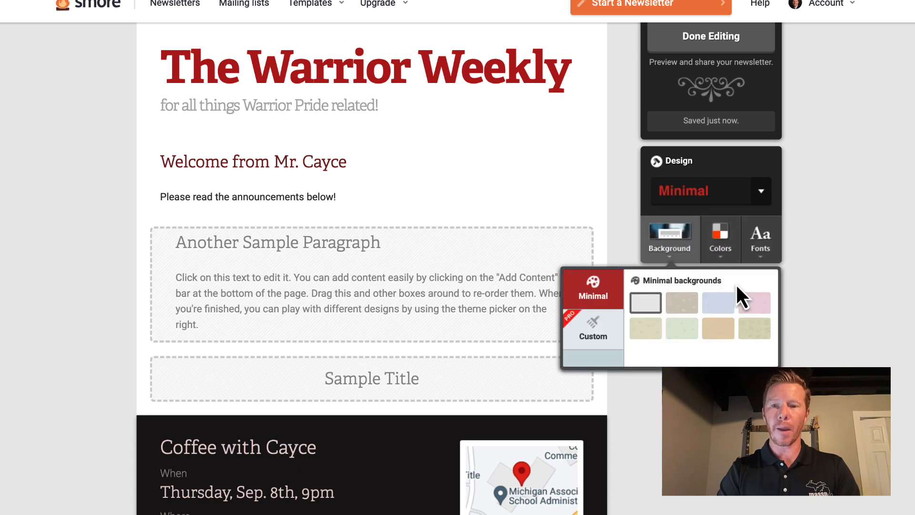
left_click(722, 302)
Set the Minimal theme's color to dark purple and its font to Vekta
left_click(734, 242)
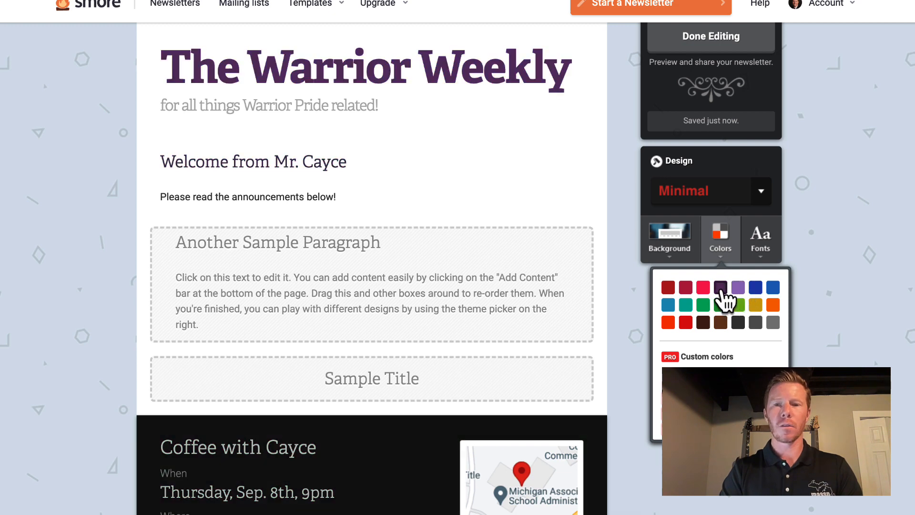
left_click(722, 299)
left_click(755, 238)
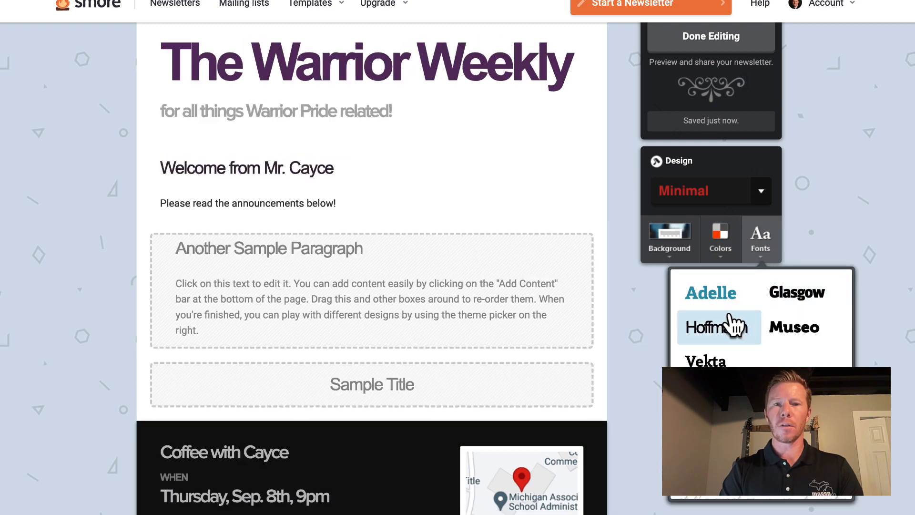
left_click(710, 361)
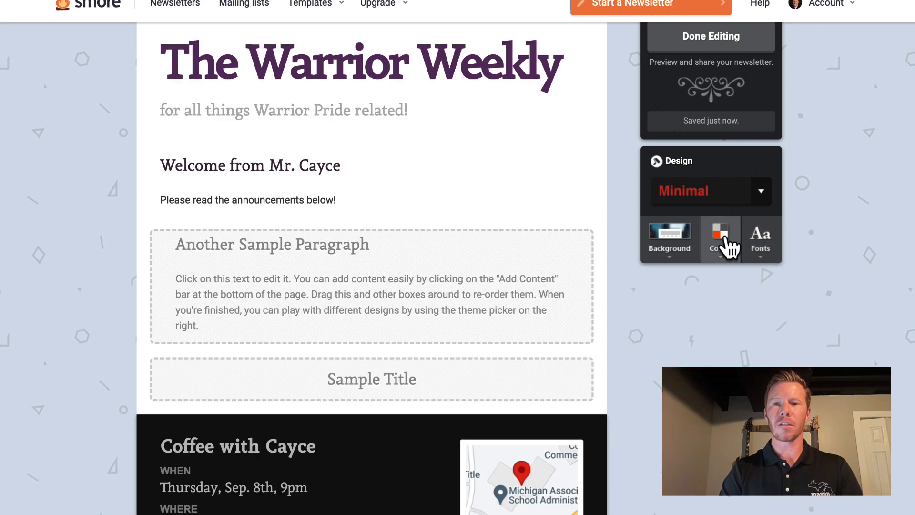
Apply the Handwritten design theme to the newsletter and set its background to the colored pencils picture
left_click(760, 195)
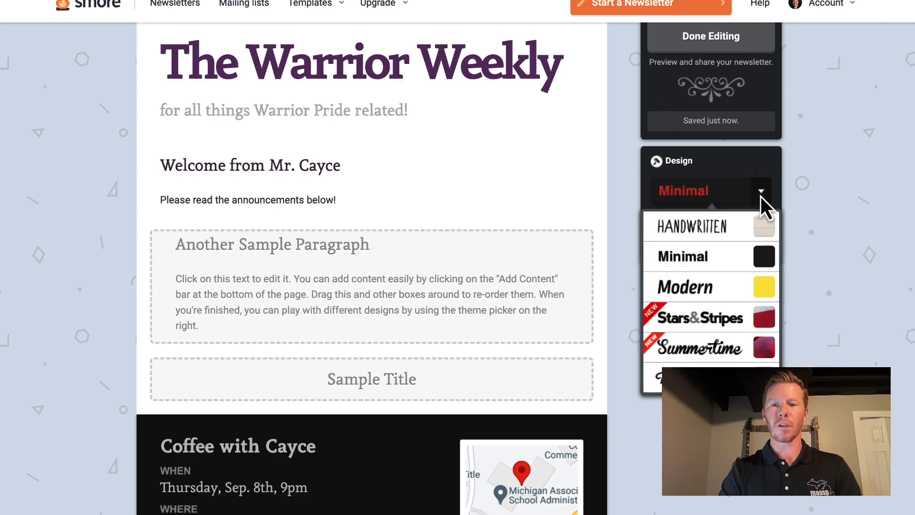
left_click(749, 223)
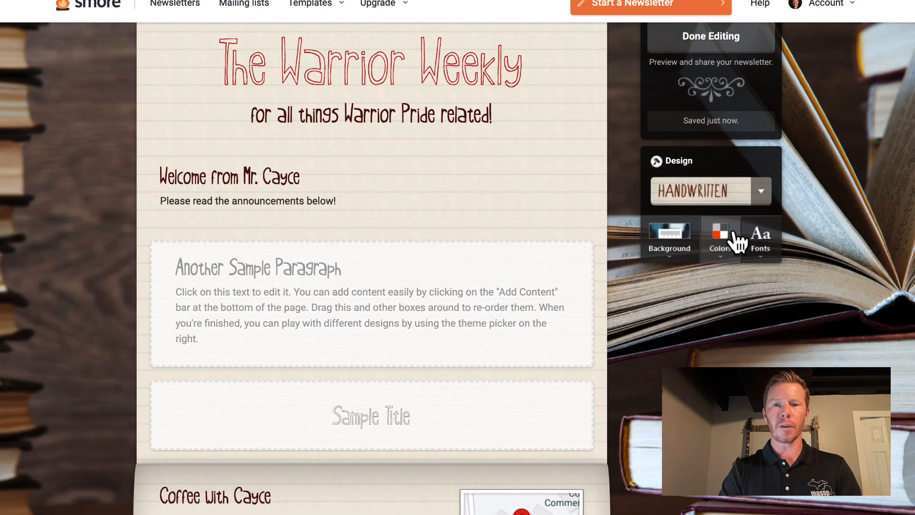
left_click(672, 233)
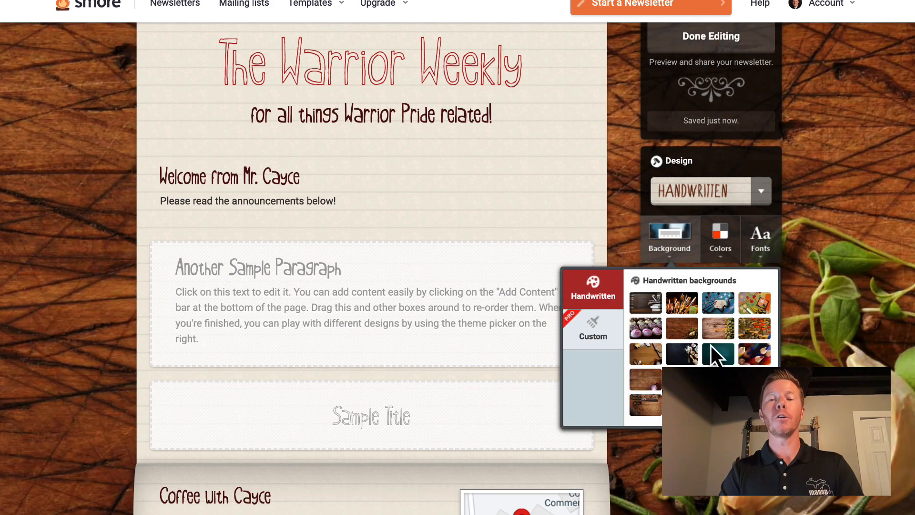
left_click(754, 361)
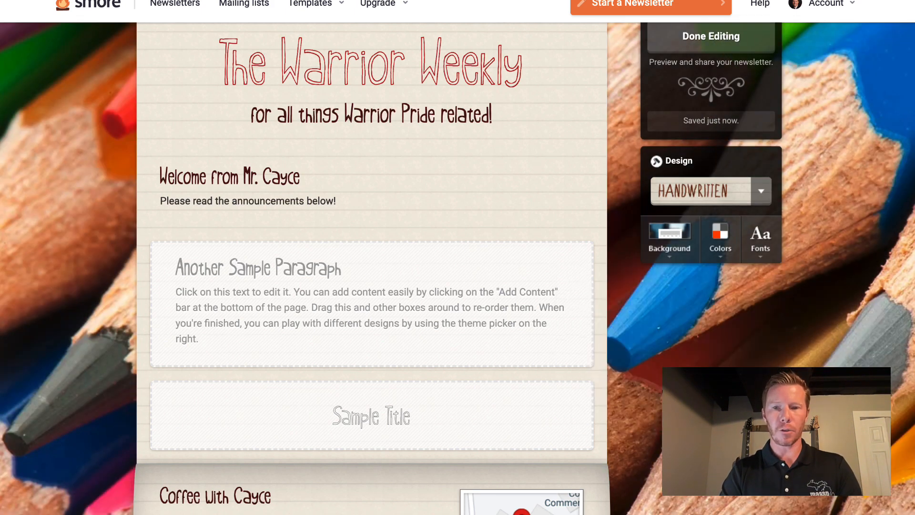
Set the Handwritten theme's color to green and switch the newsletter to a bold handwritten heading font
left_click(710, 253)
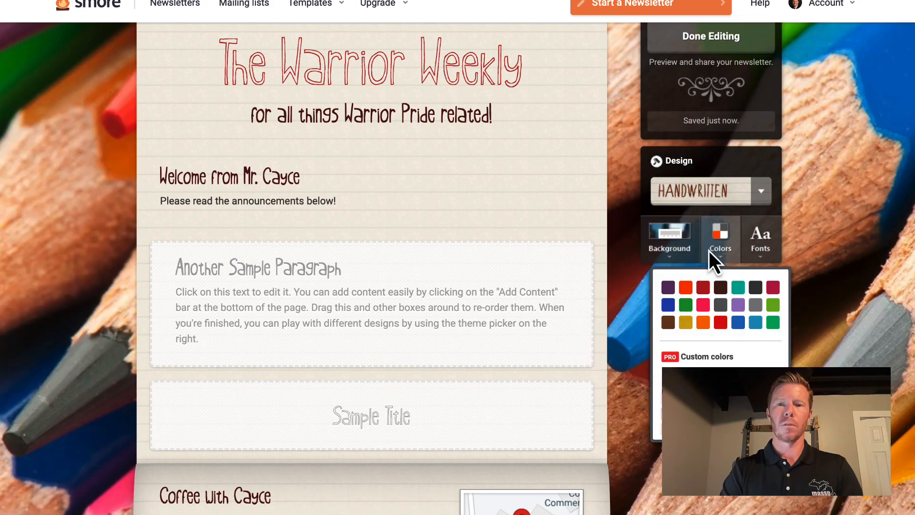
left_click(685, 305)
left_click(761, 238)
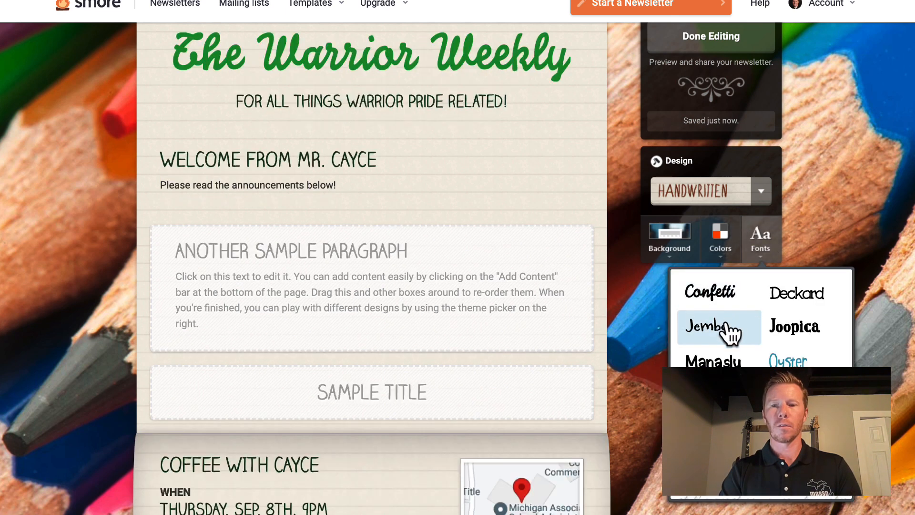
left_click(722, 328)
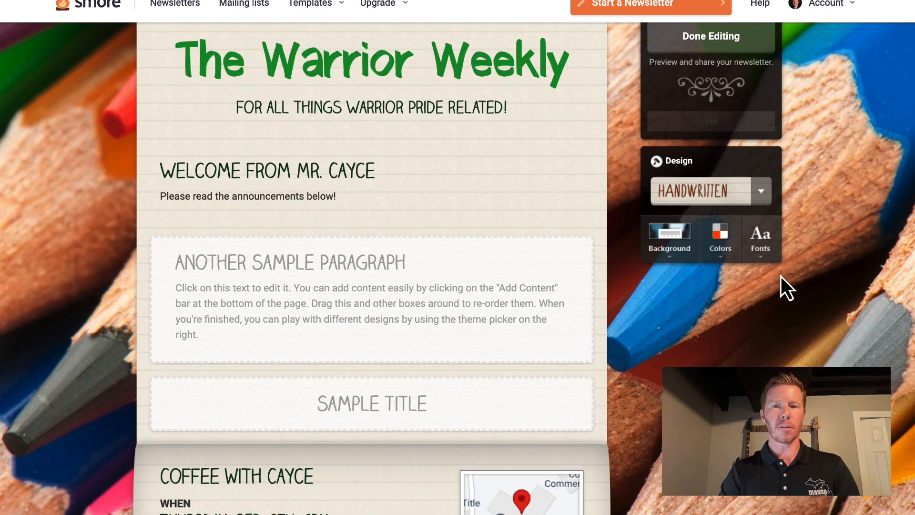
Review the newsletter from beginning to end and finish editing it to reach its preview and sharing page
scroll(690, 336, "down", 1)
scroll(690, 335, "up", 1)
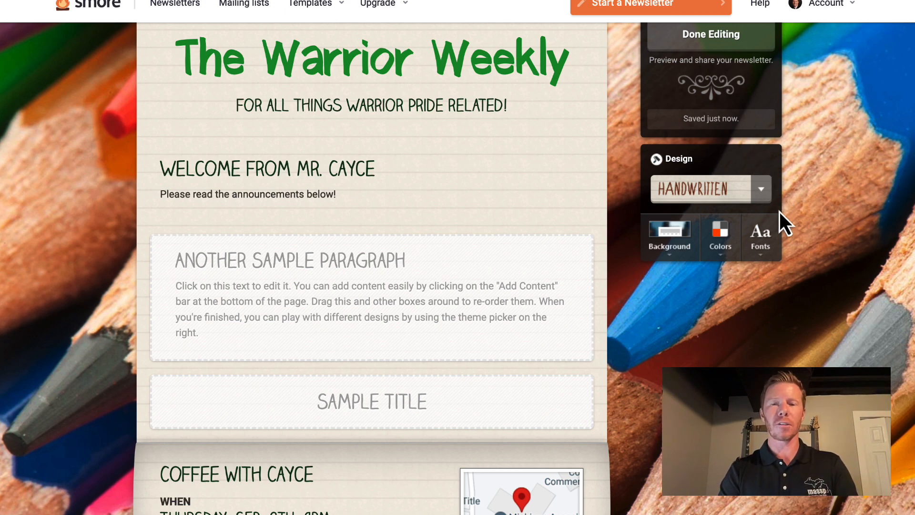
scroll(568, 374, "down", 4)
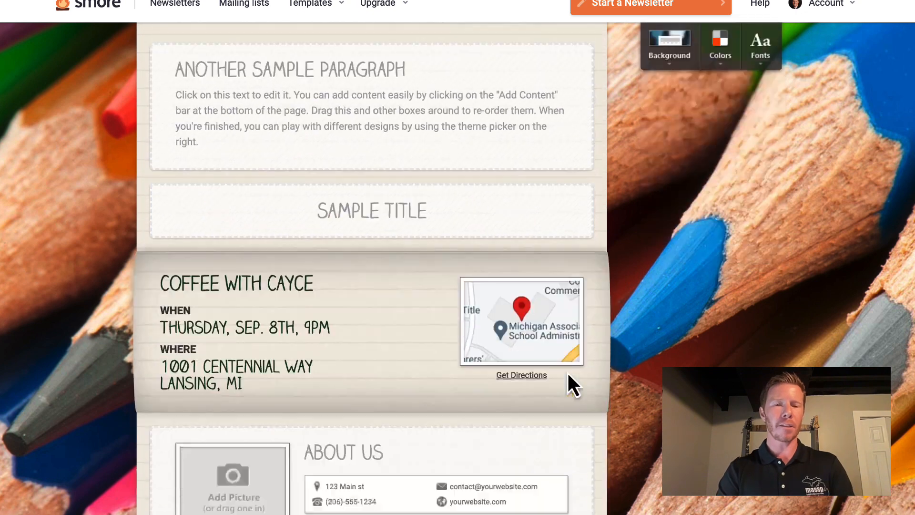
scroll(570, 384, "down", 6)
scroll(567, 371, "up", 12)
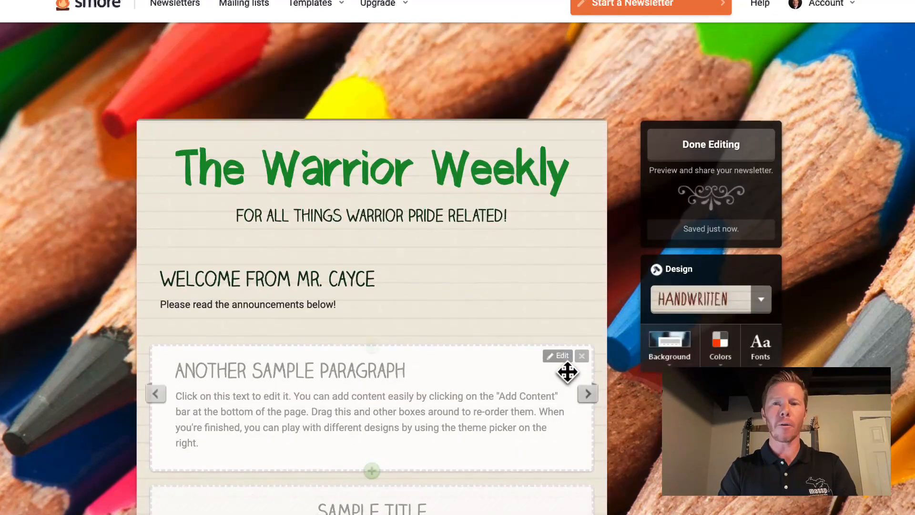
scroll(567, 372, "down", 1)
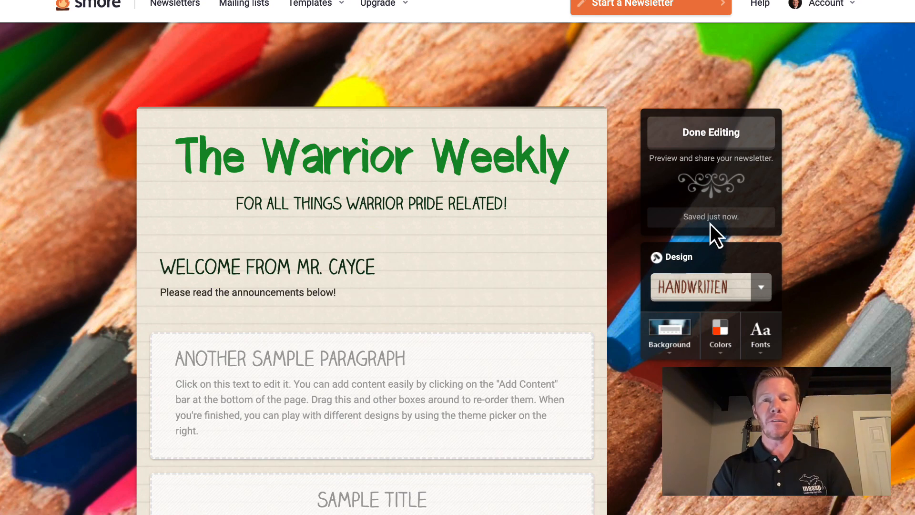
left_click(719, 144)
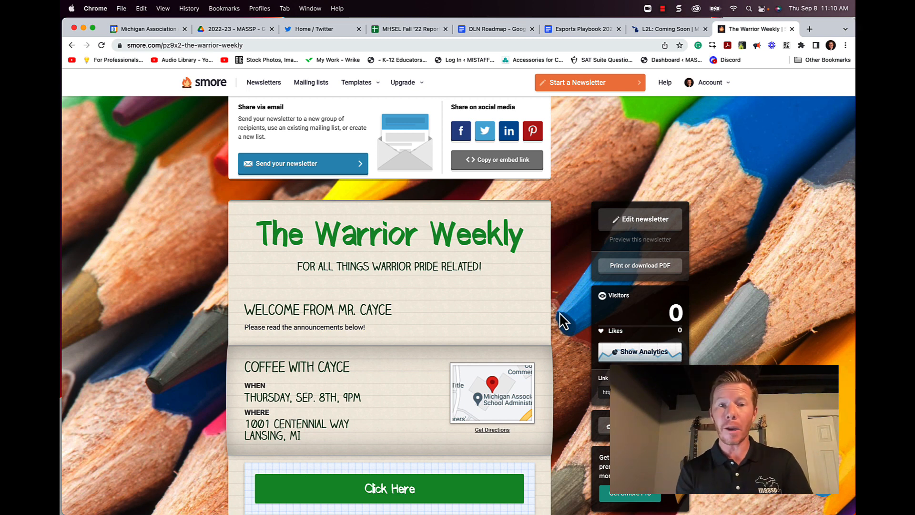
Look over the finished newsletter and its sharing options, and view the email sharing form without sending anything
left_click(493, 164)
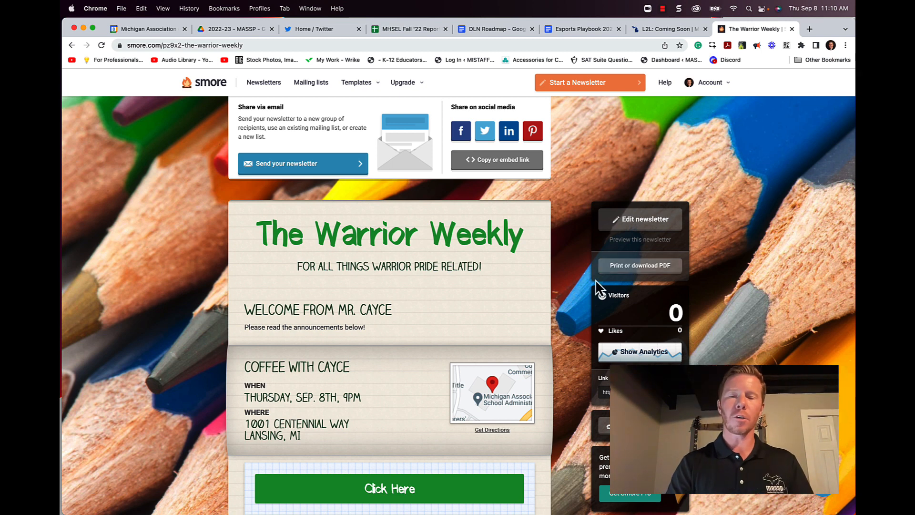
scroll(527, 308, "down", 2)
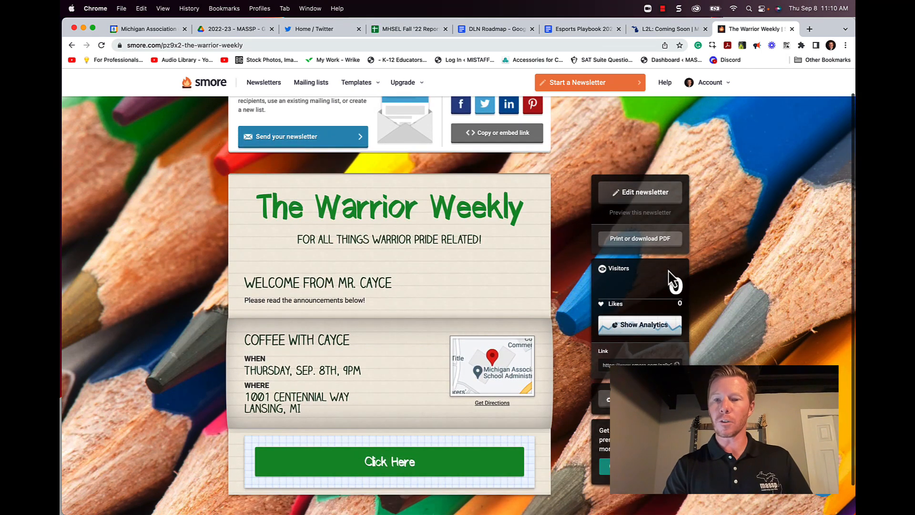
scroll(563, 308, "up", 2)
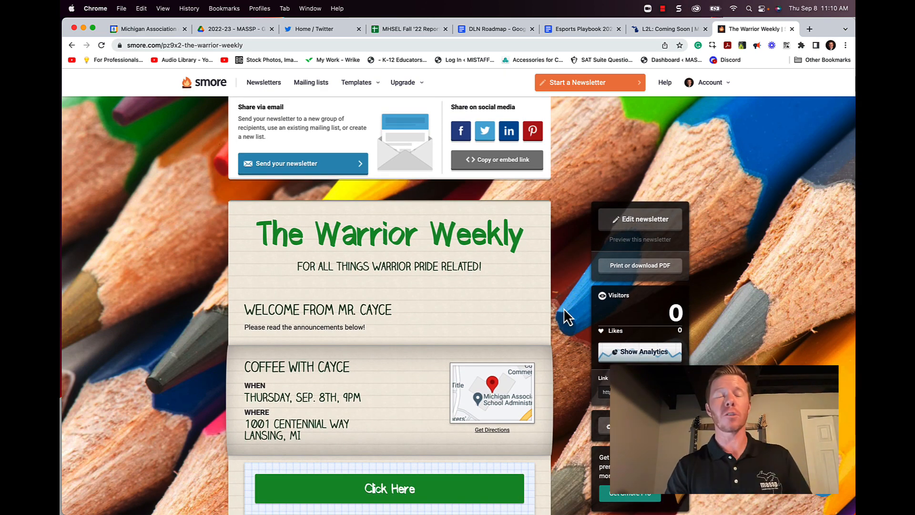
left_click(352, 167)
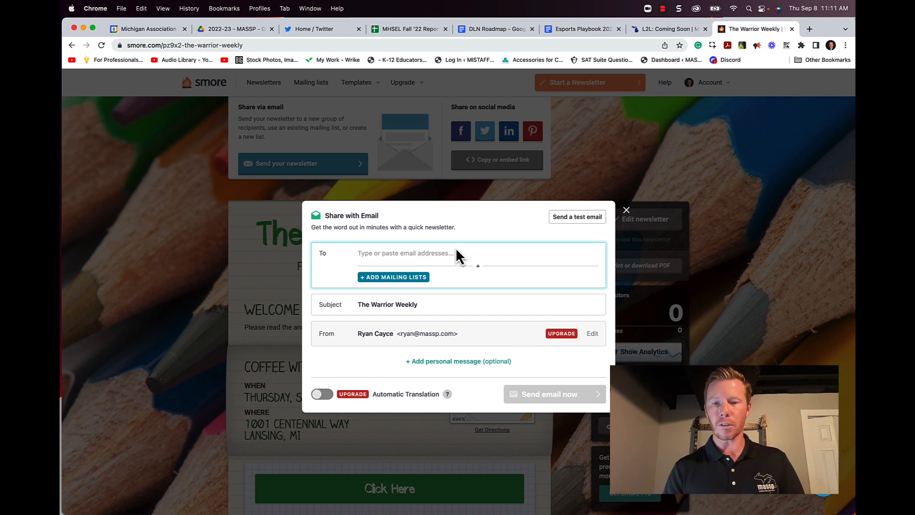
left_click(626, 210)
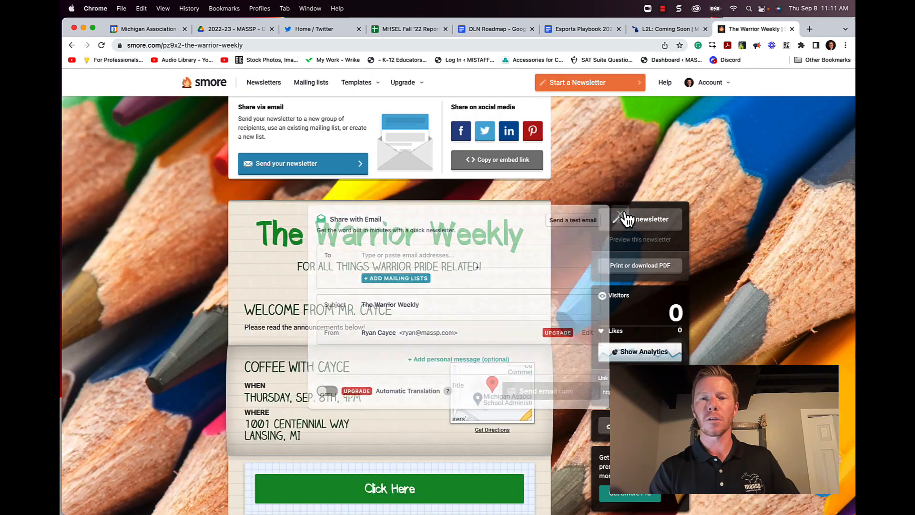
left_click(501, 161)
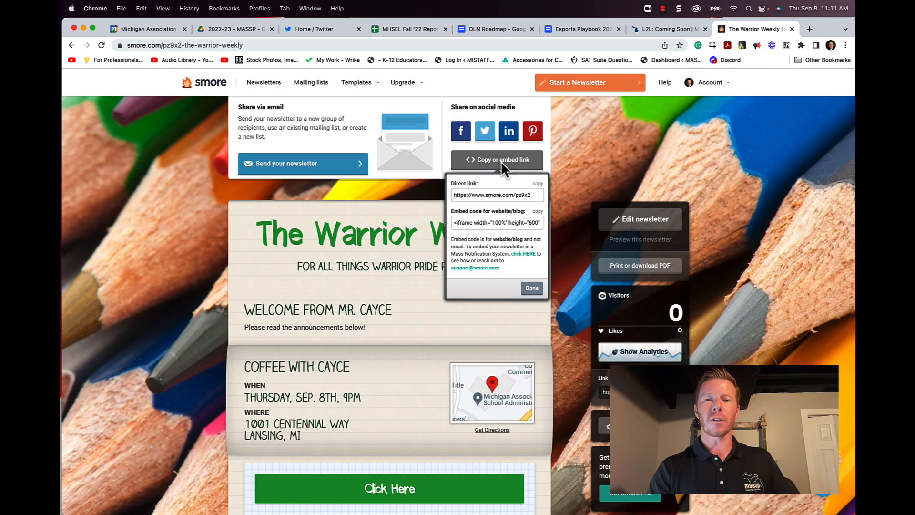
left_click(495, 195)
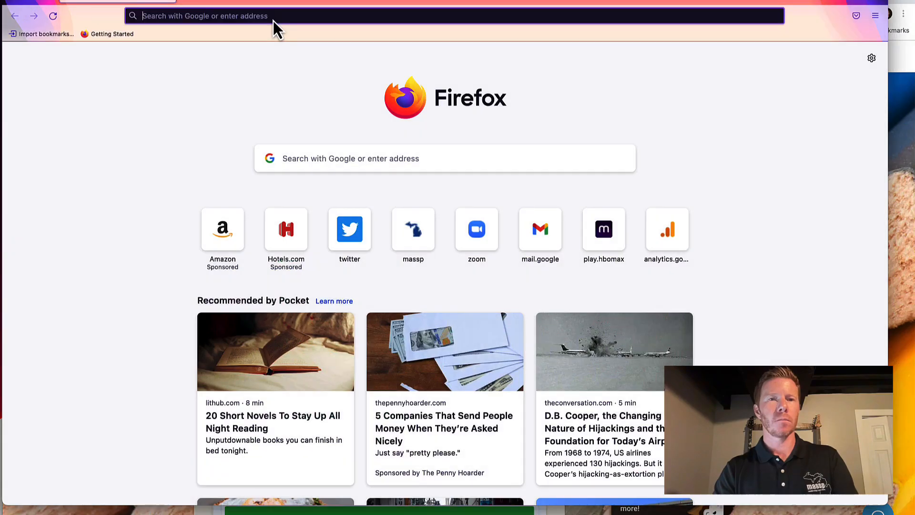
left_click(274, 17)
key("super+v")
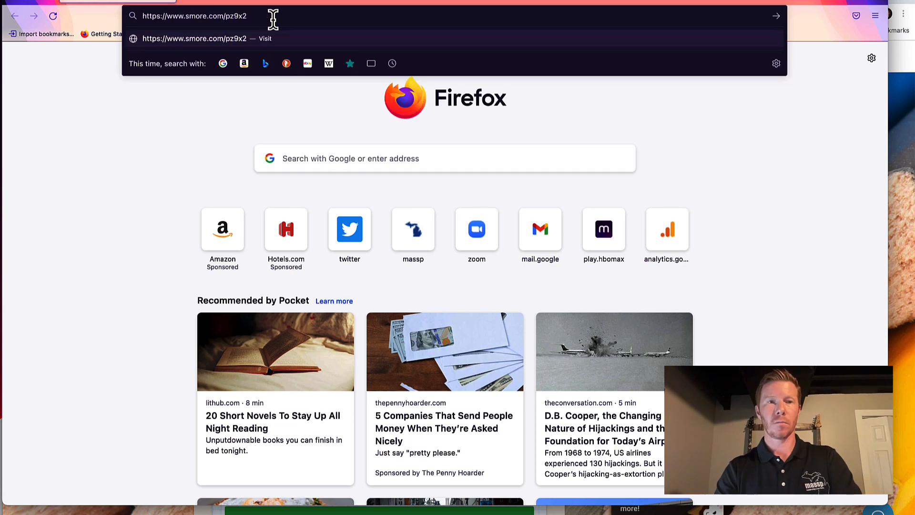
key("Return")
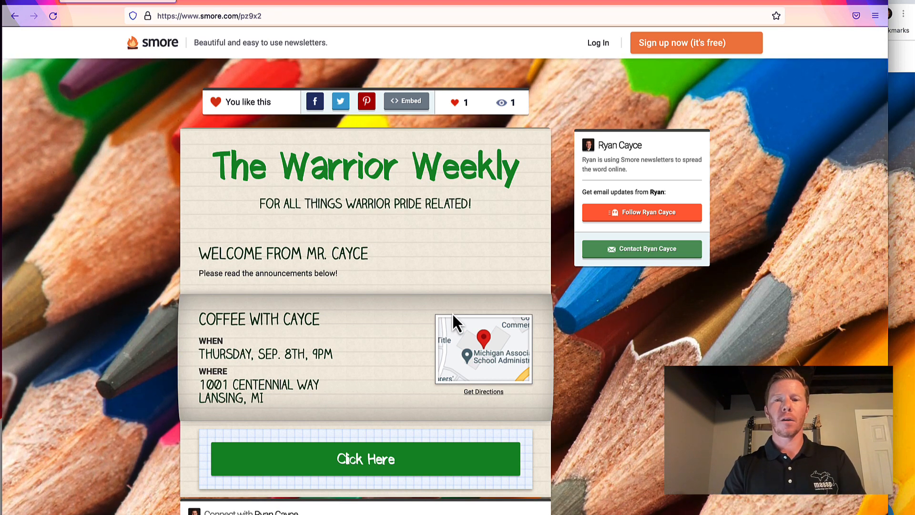
Review the public newsletter page, test where its Click Here button leads, and return to the newsletter
scroll(452, 312, "down", 2)
scroll(453, 313, "down", 2)
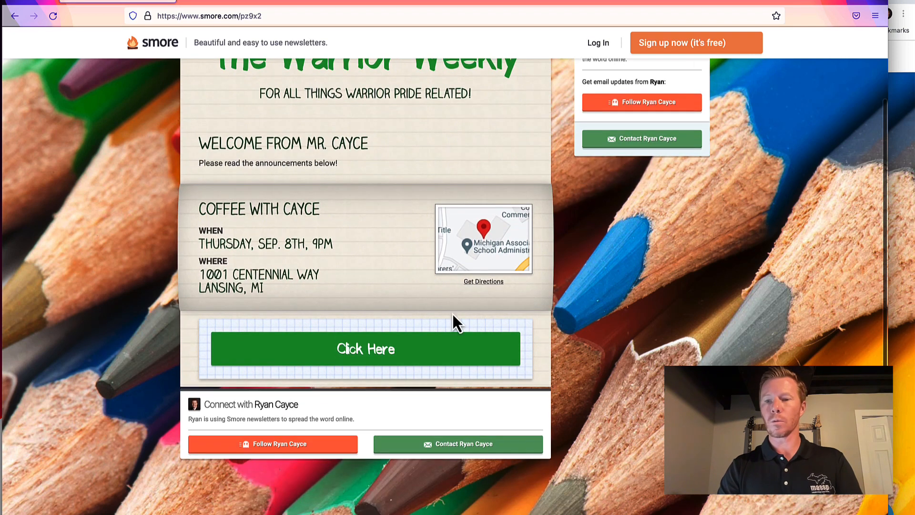
scroll(453, 315, "up", 4)
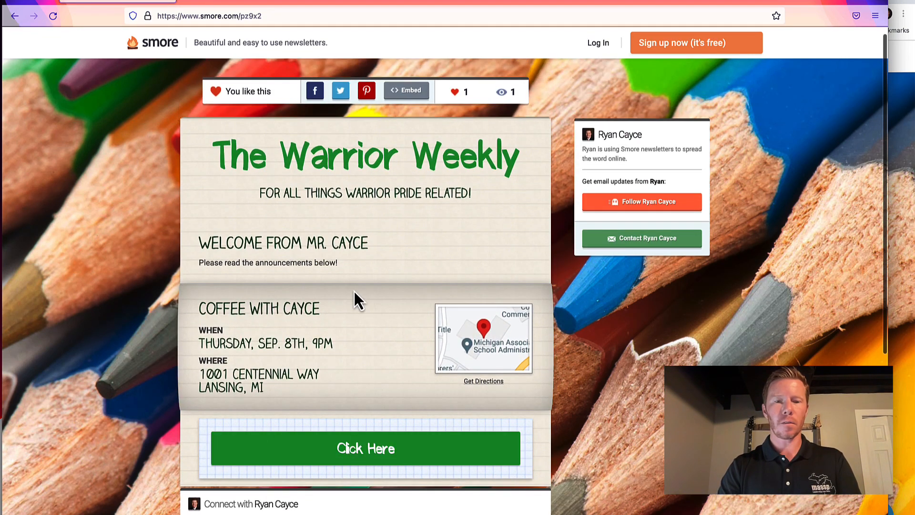
left_click(347, 456)
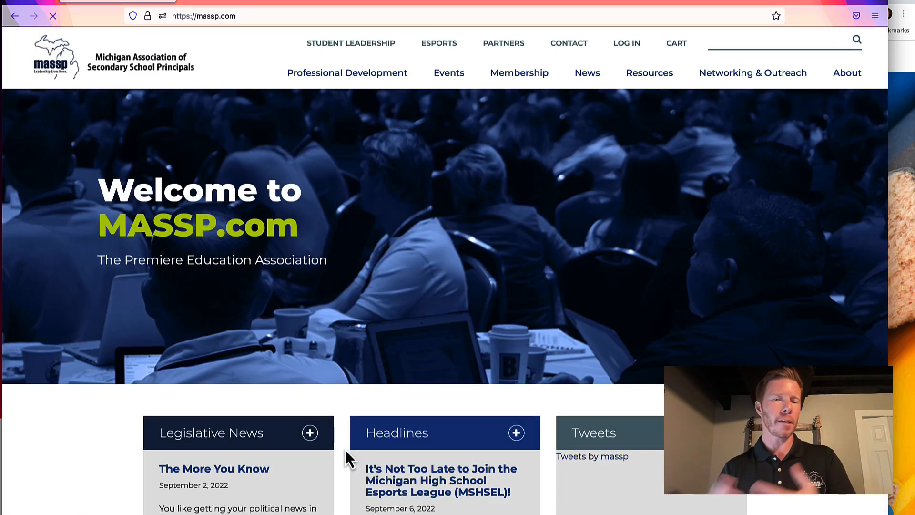
left_click(12, 19)
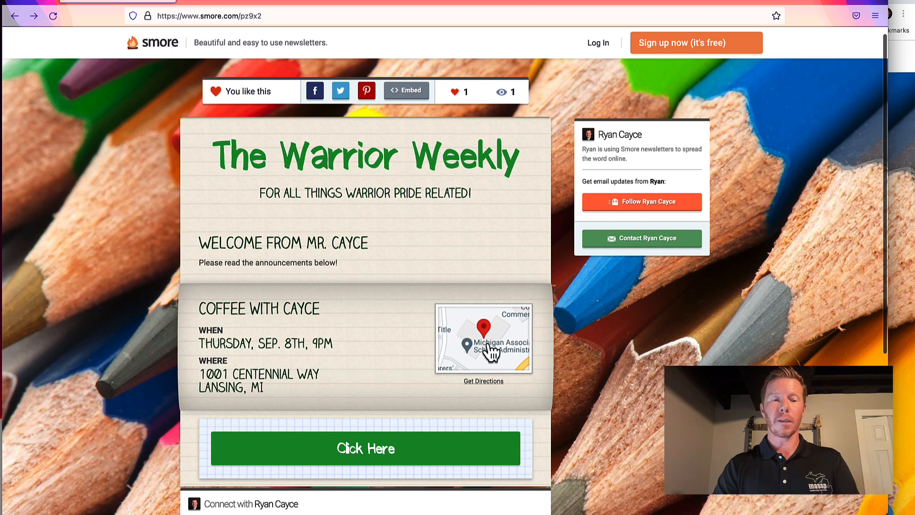
scroll(490, 351, "down", 2)
scroll(491, 351, "up", 1)
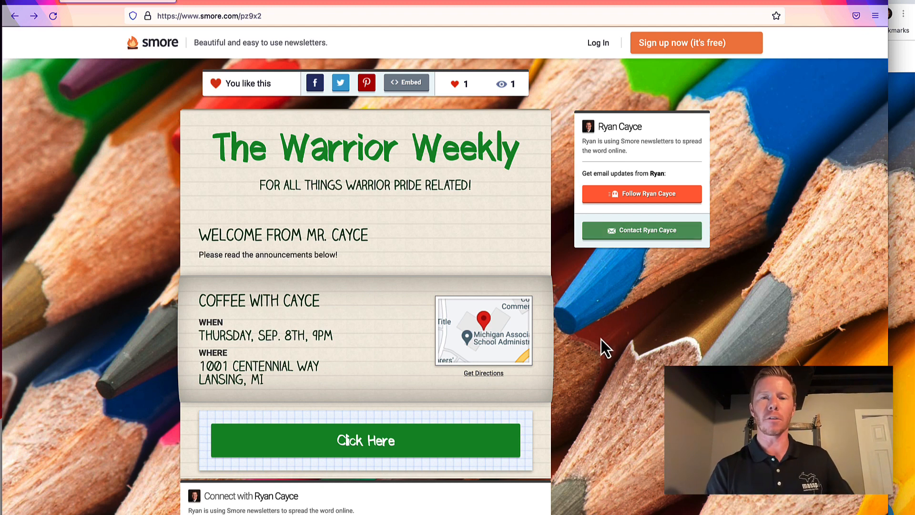
scroll(601, 339, "down", 1)
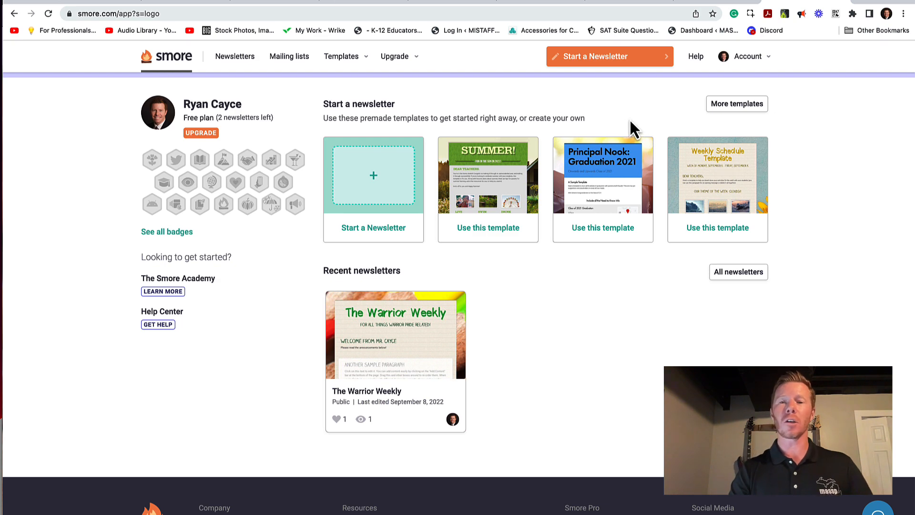
Browse the newest newsletter templates shared by educators and list the Most Popular ones
left_click(723, 115)
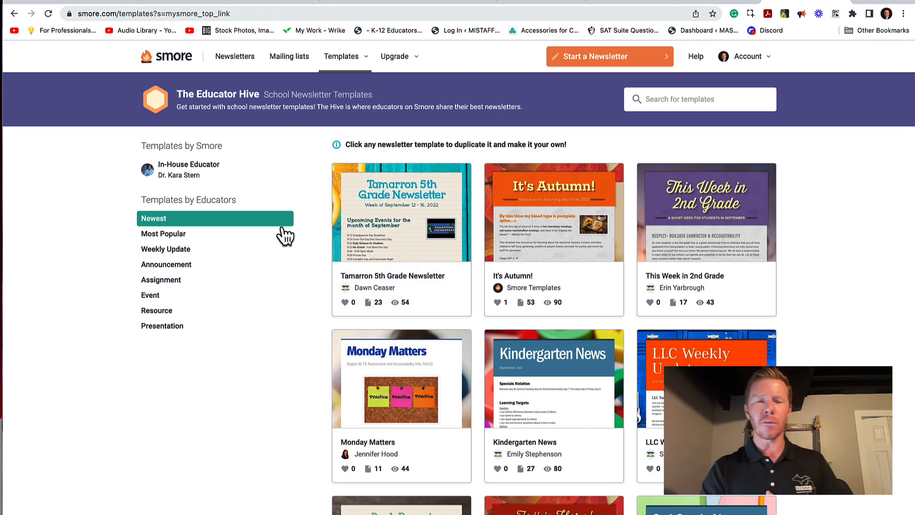
scroll(448, 365, "down", 5)
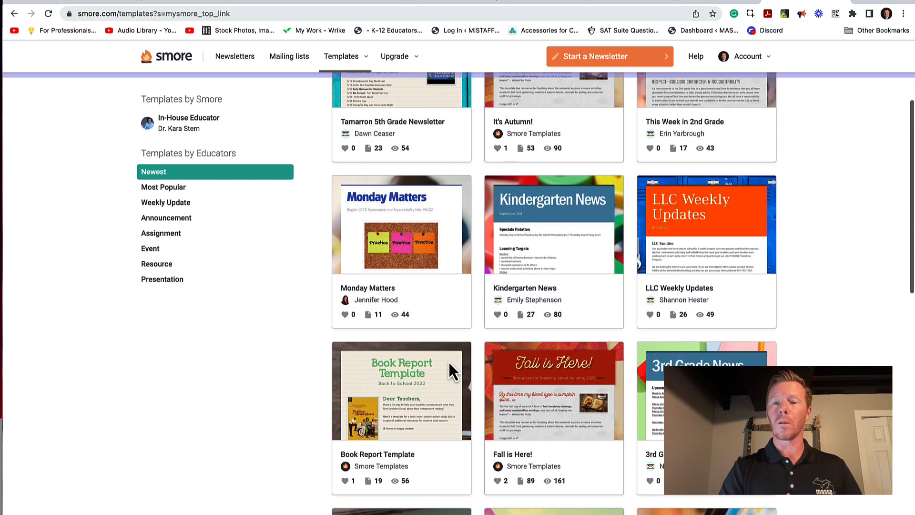
scroll(450, 369, "down", 6)
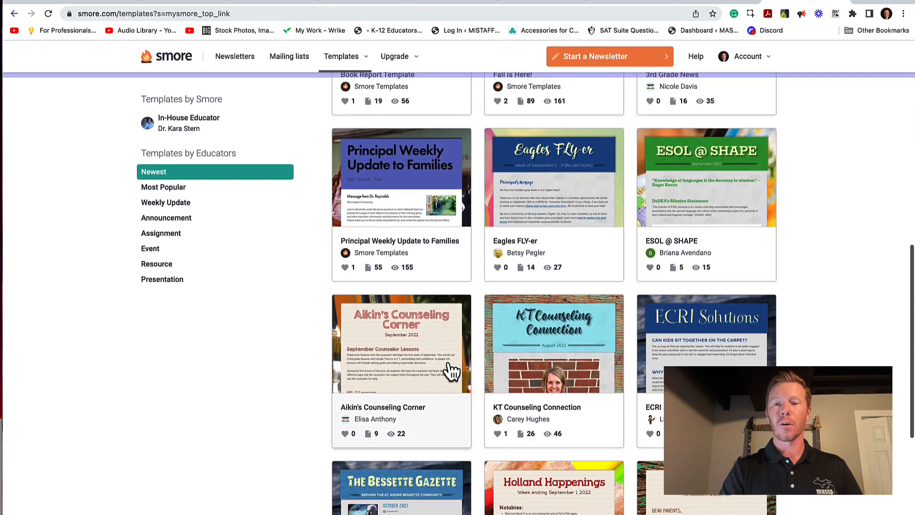
scroll(450, 369, "down", 2)
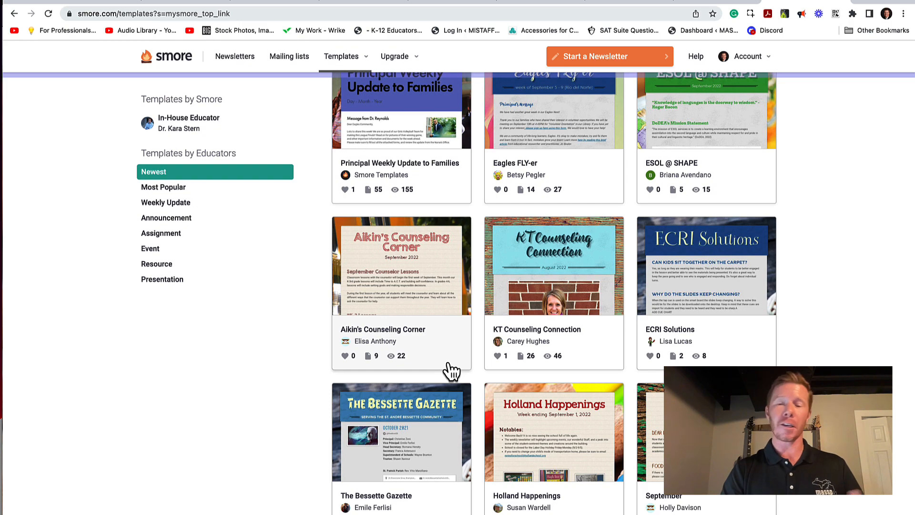
scroll(445, 374, "down", 2)
left_click(168, 190)
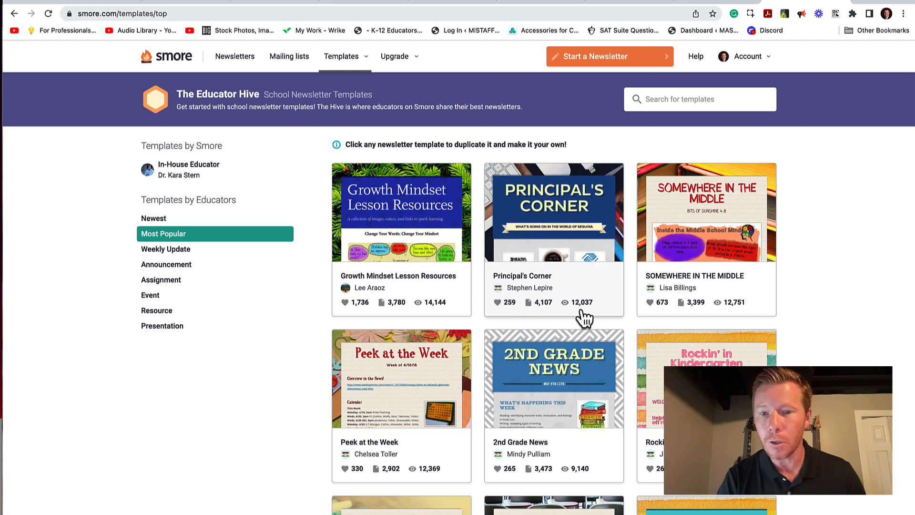
Preview the popular Principal's Corner template and start a new newsletter from it
left_click(569, 246)
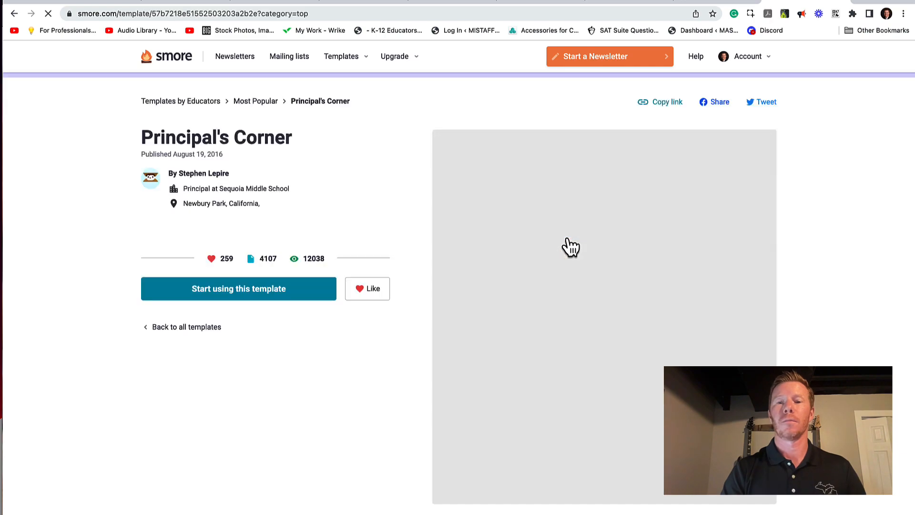
scroll(576, 336, "down", 3)
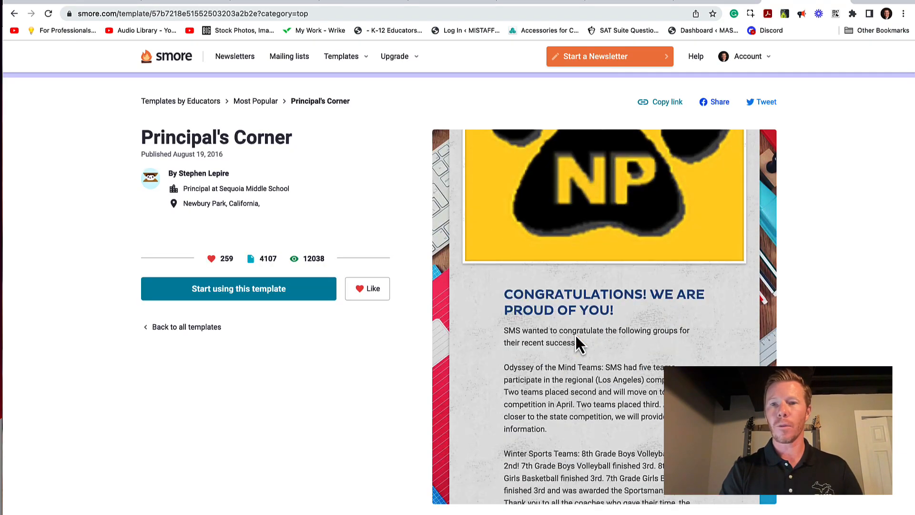
scroll(576, 334, "down", 3)
scroll(362, 399, "up", 3)
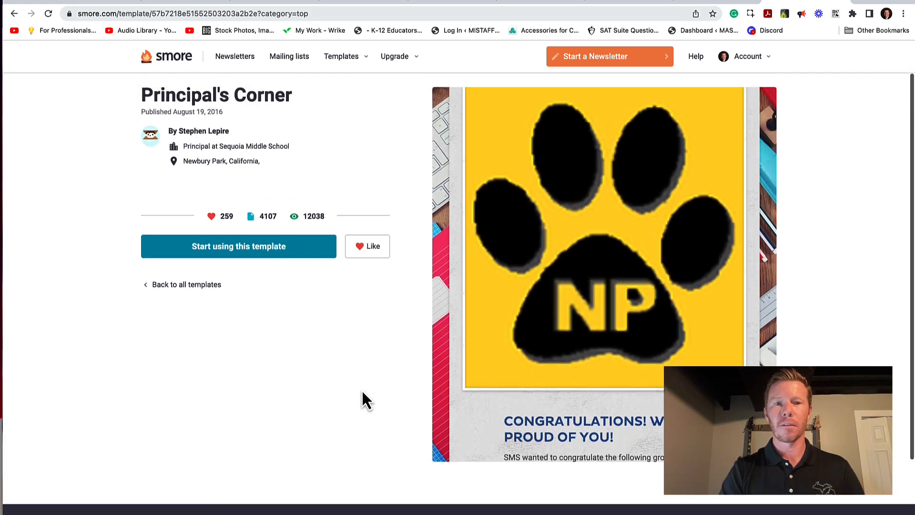
scroll(363, 399, "up", 1)
left_click(280, 300)
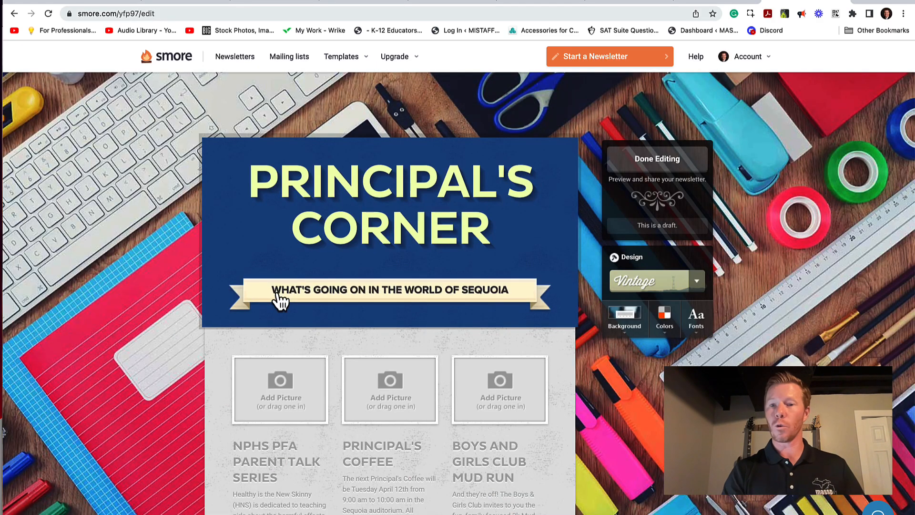
Look through the sections of the new Principal's Corner draft, from the three-picture block to the congratulations text
scroll(407, 379, "down", 2)
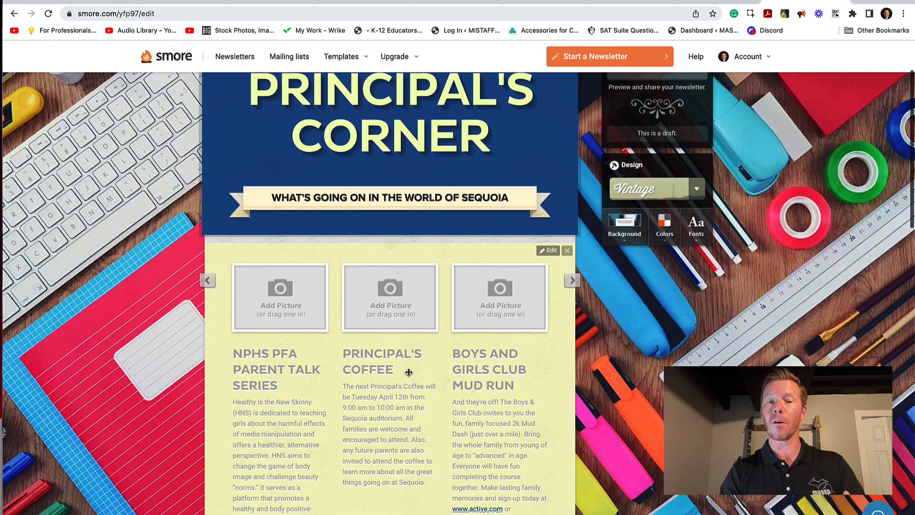
scroll(408, 376, "down", 10)
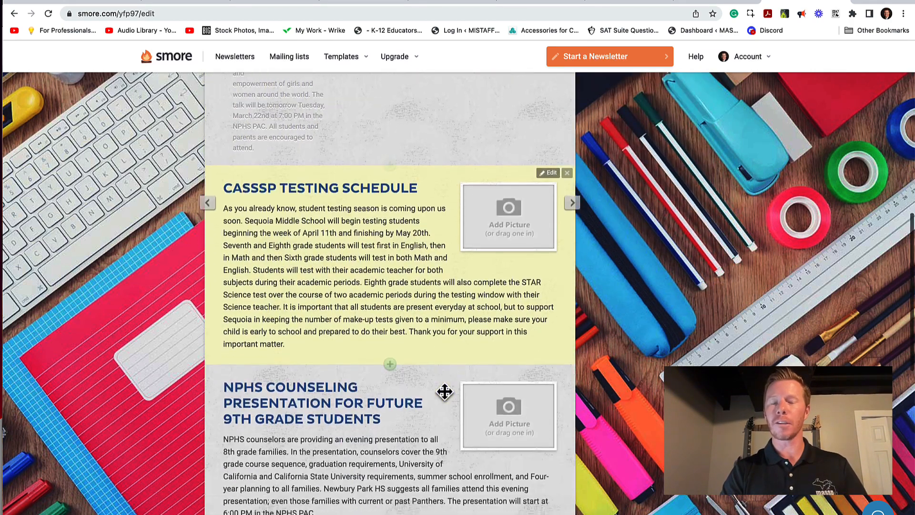
scroll(444, 392, "down", 5)
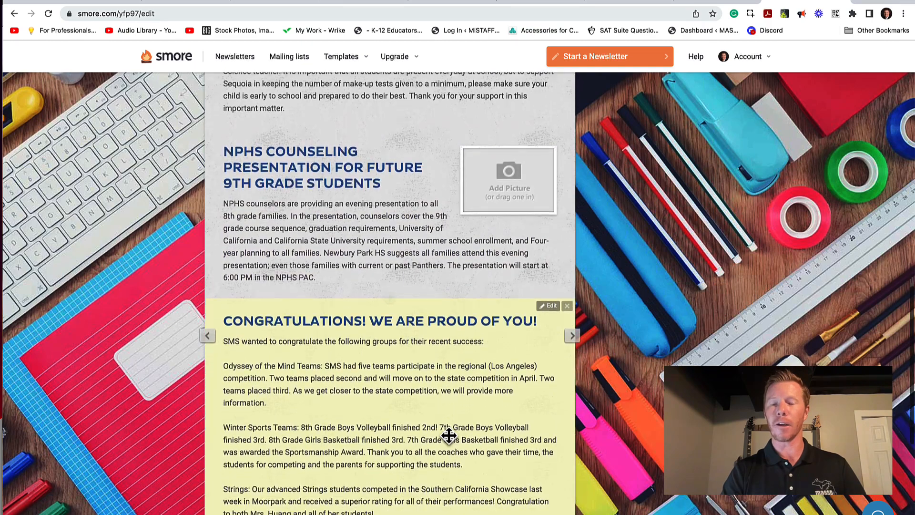
Finish looking over the Principal's Corner draft back up to its title, and return to the account's home page
scroll(448, 435, "down", 3)
scroll(448, 435, "up", 15)
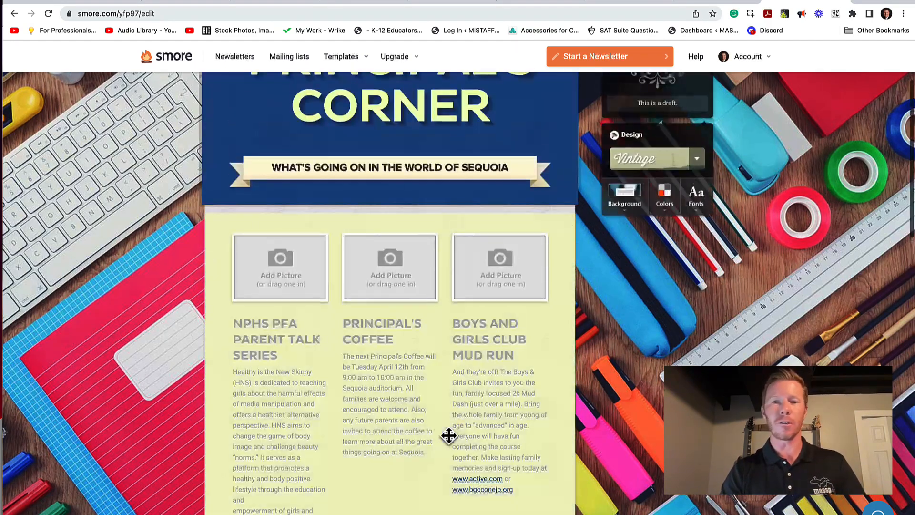
scroll(621, 364, "up", 3)
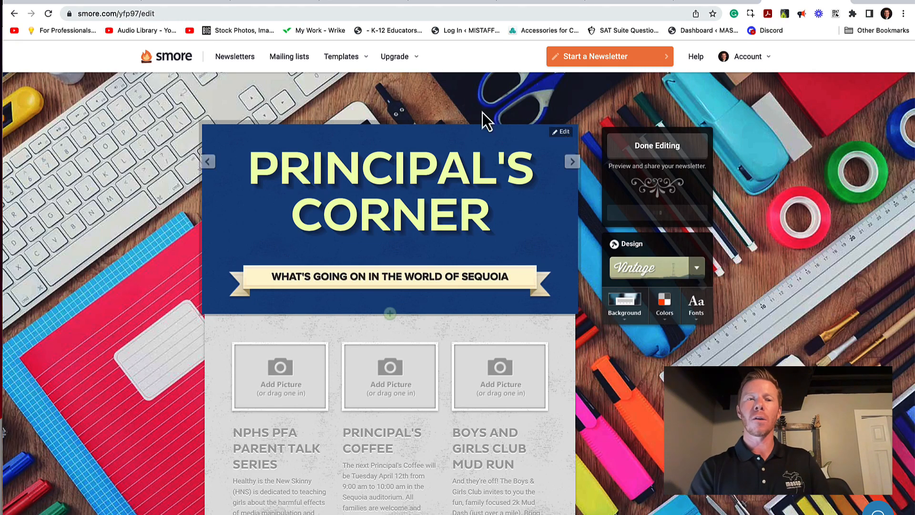
left_click(167, 70)
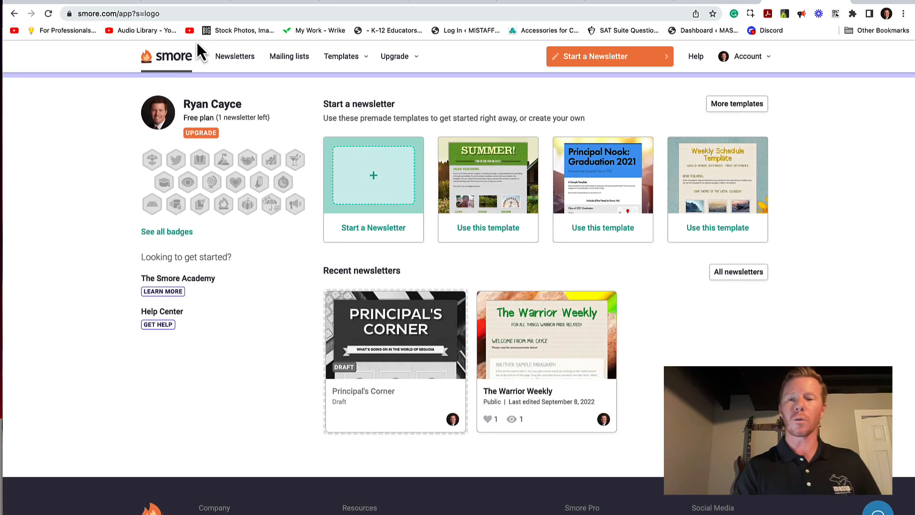
Open the options for The Warrior Weekly among the recent newsletters
mouse_move(427, 338)
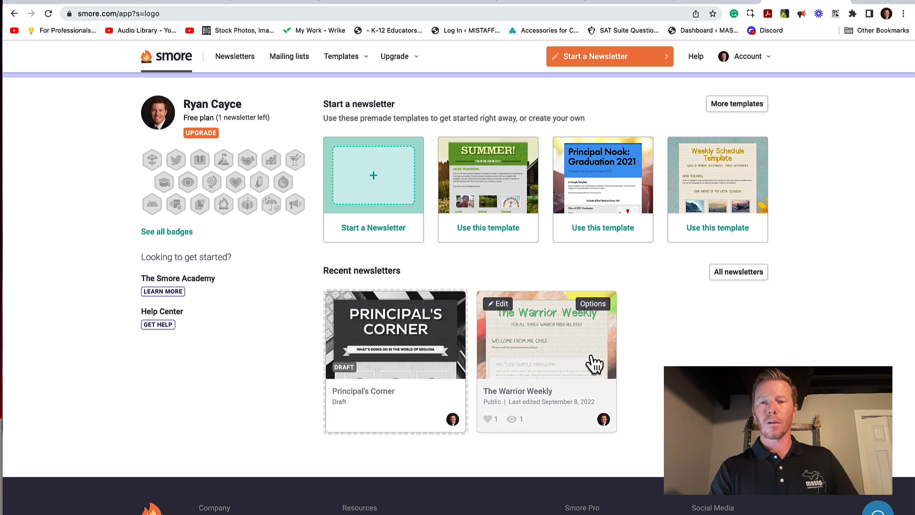
mouse_move(604, 323)
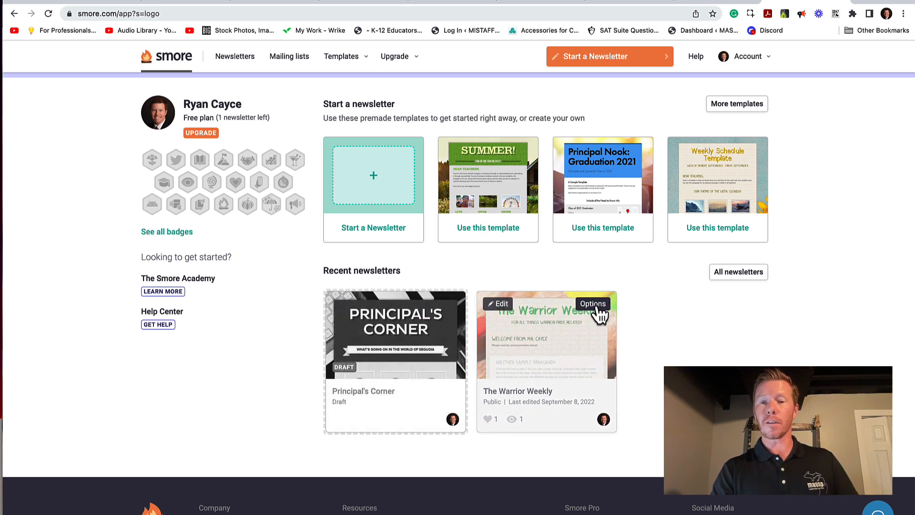
left_click(597, 307)
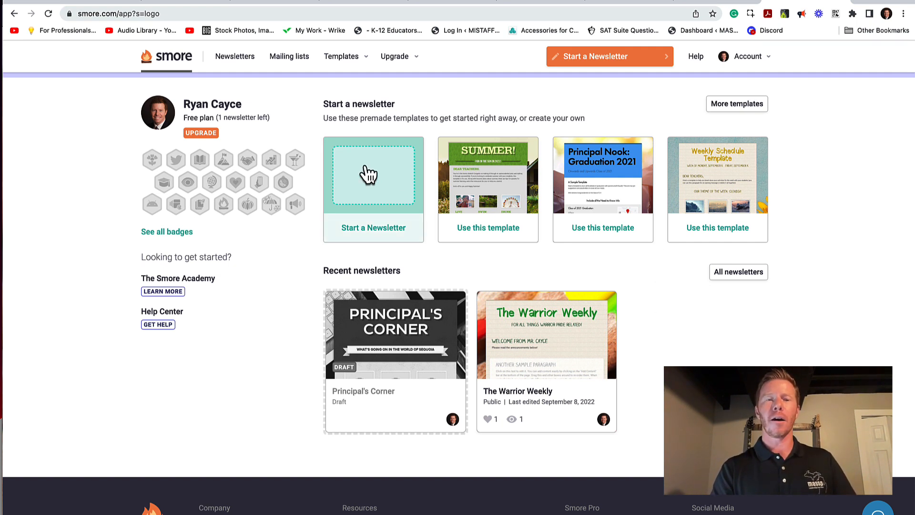
Open the upgrade page from the account's free plan to compare the educator and team plans
mouse_move(266, 159)
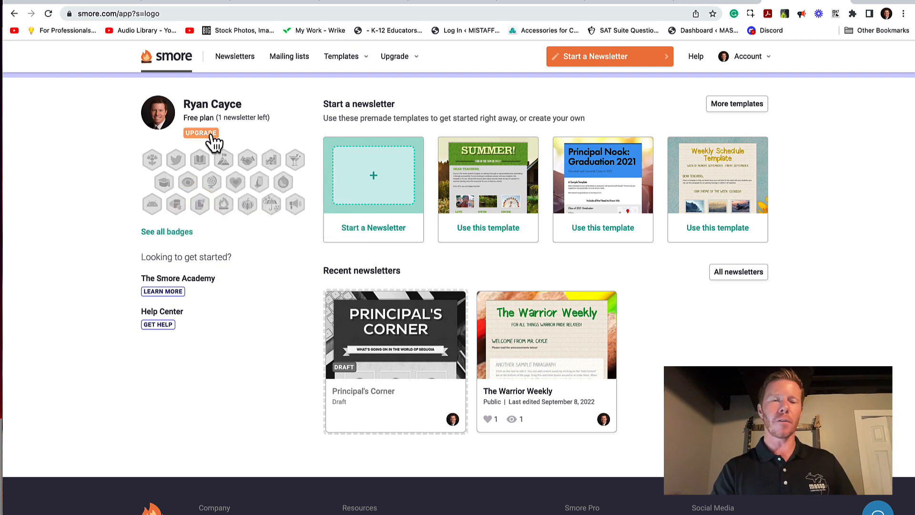
left_click(210, 134)
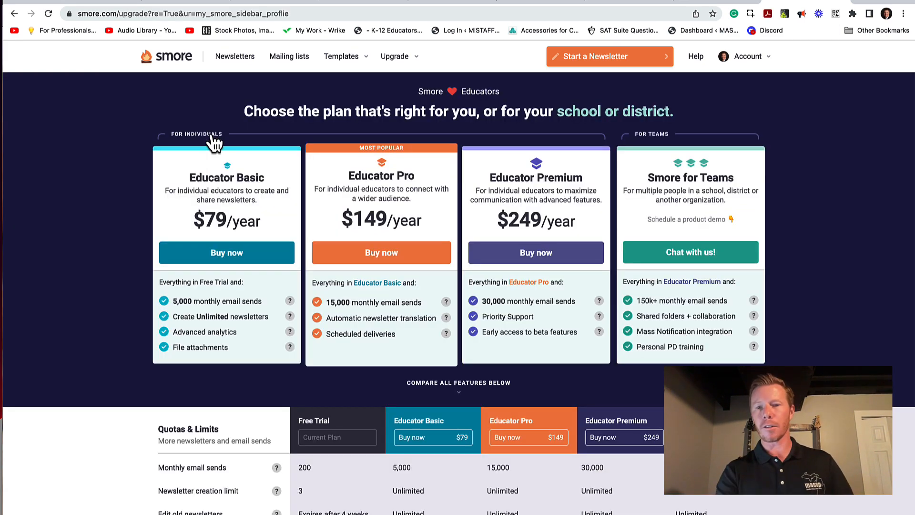